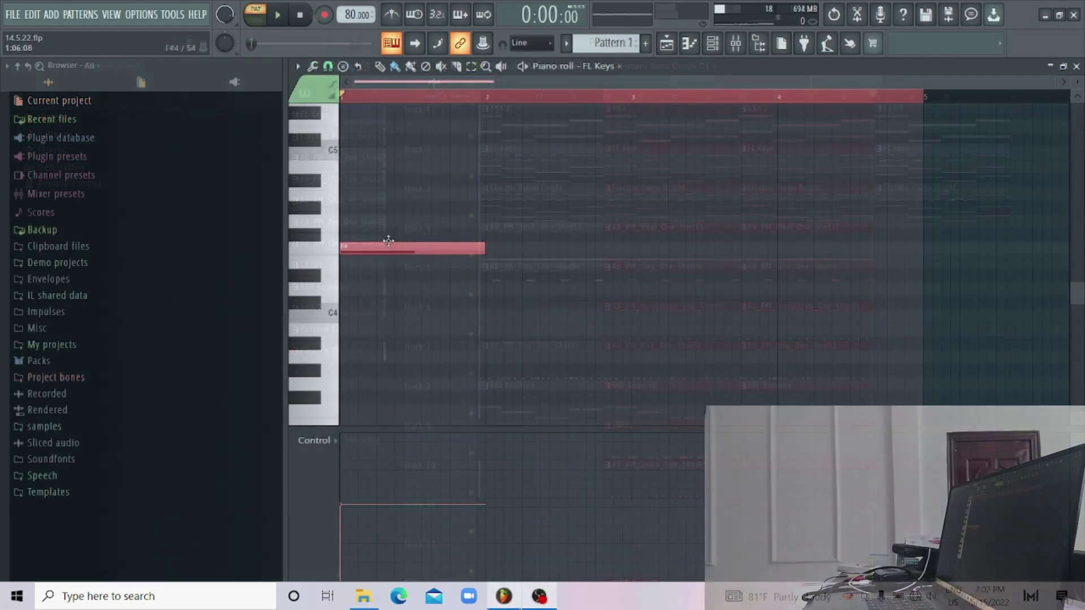
# Lay out one-bar notes A4, F4, C4 and G4 across bars 1 to 4 during playback and raise their velocities to about 65%.
pyautogui.moveTo(388, 241); pyautogui.dragTo(387, 200)
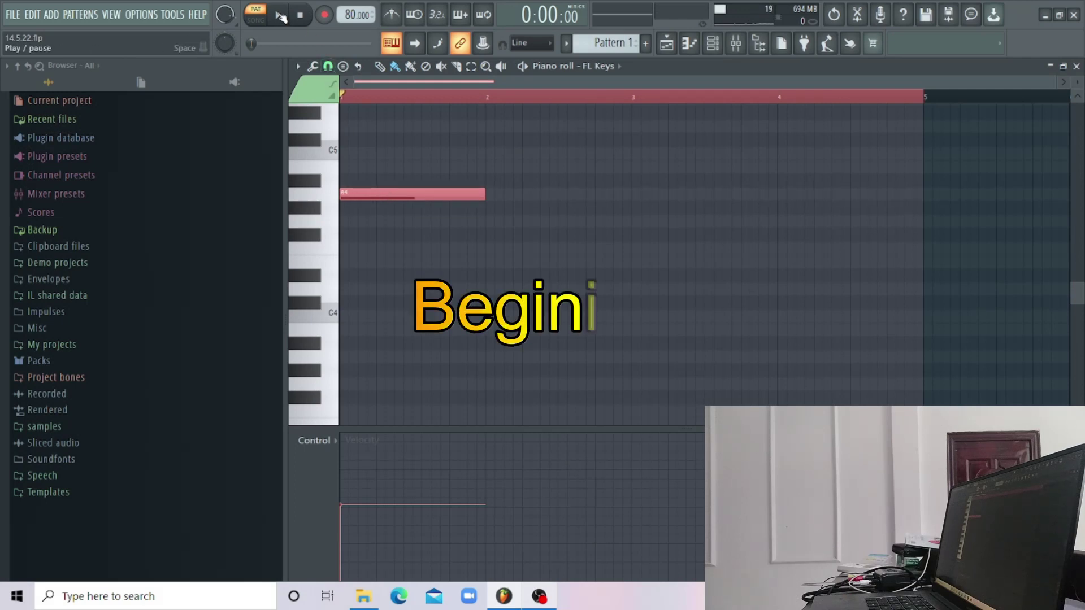
pyautogui.click(280, 16)
pyautogui.click(490, 248)
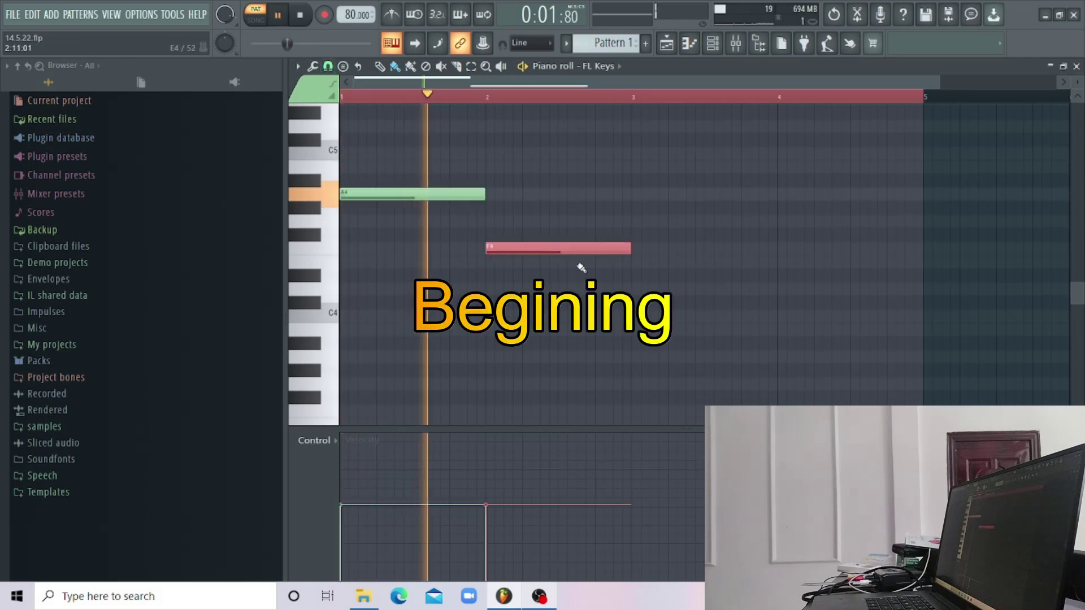
pyautogui.click(637, 316)
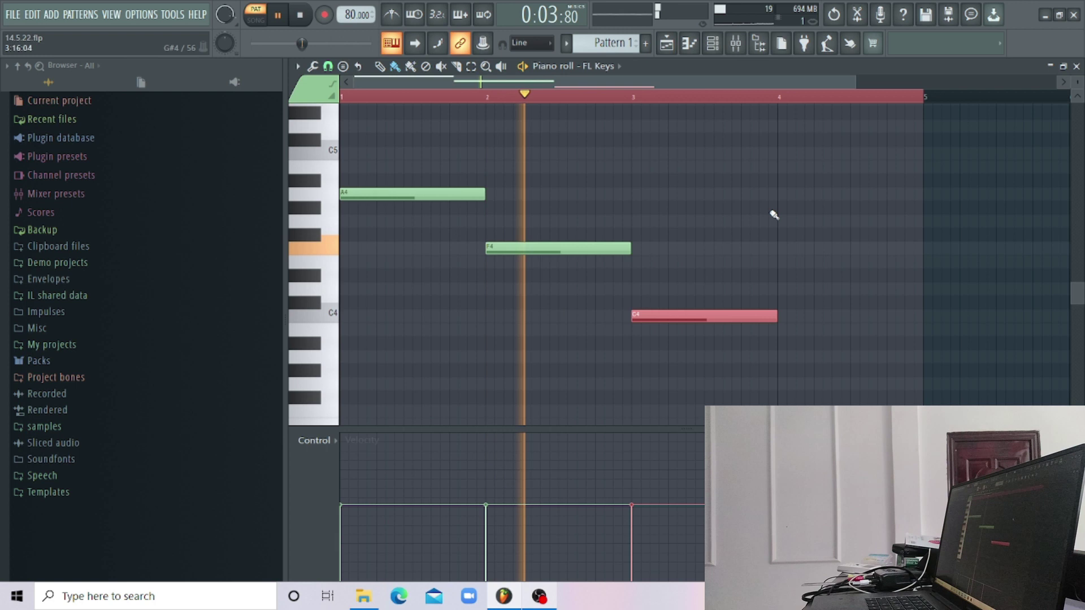
pyautogui.click(779, 220)
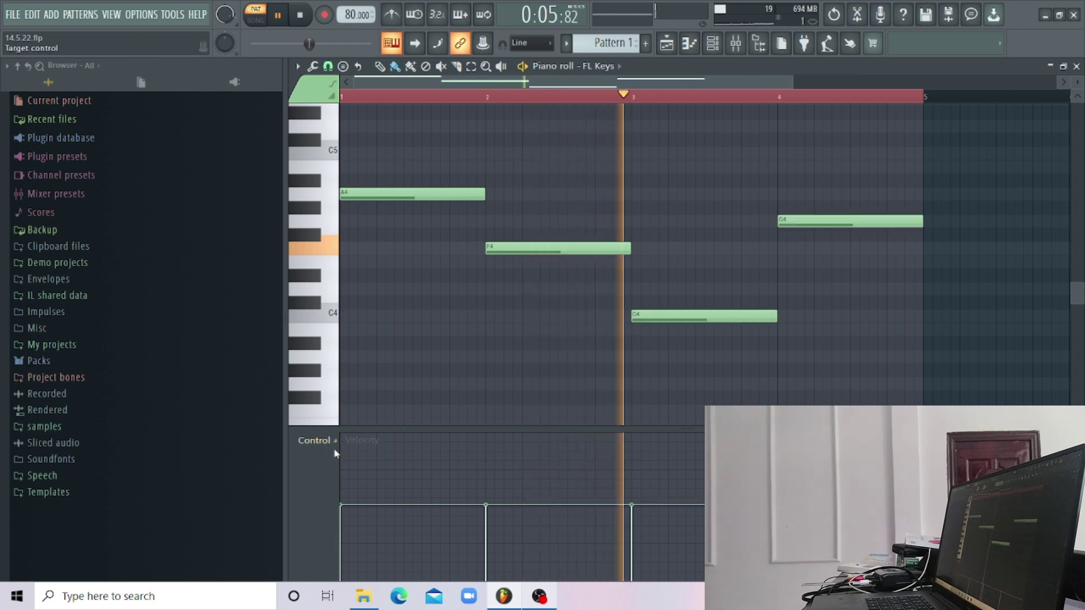
pyautogui.click(356, 466)
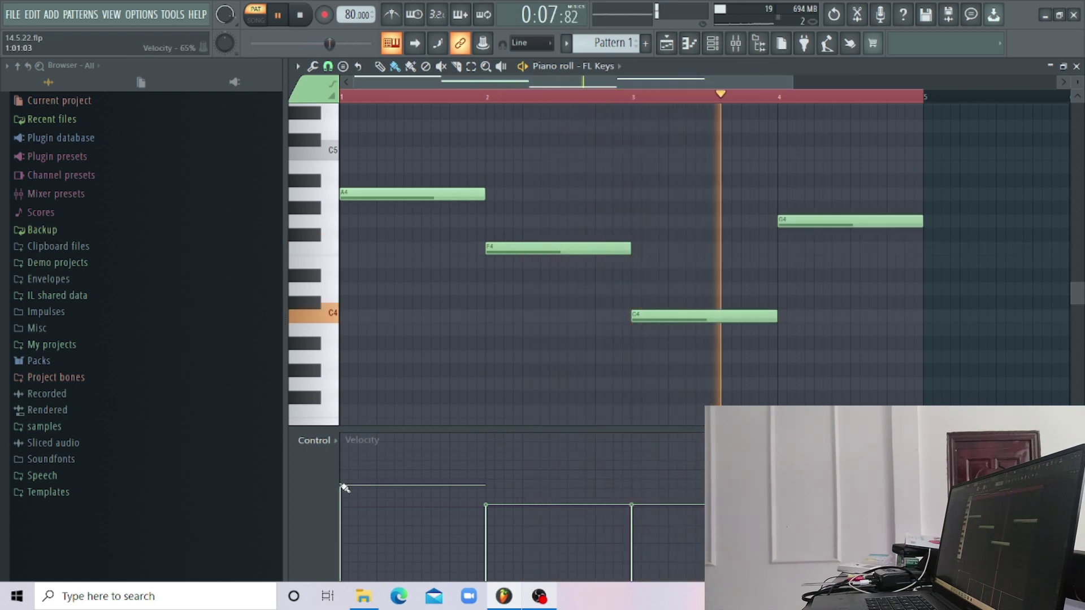
pyautogui.click(626, 480)
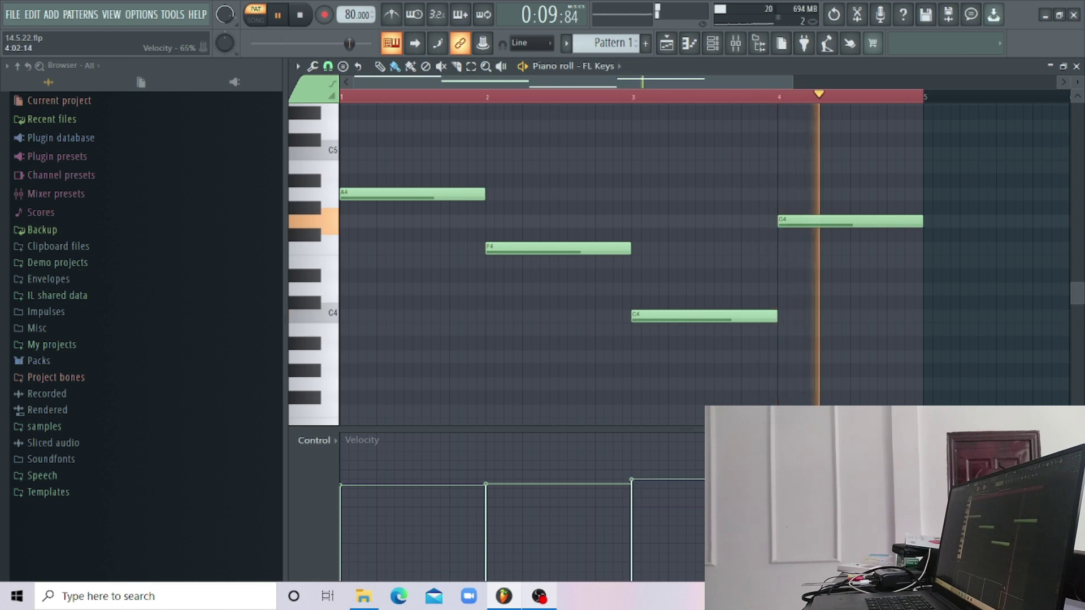
# Start the melody in bar 1 with a one-beat C6, a half-beat E5 and a one-beat F5.
pyautogui.scroll(6, 492, 367)
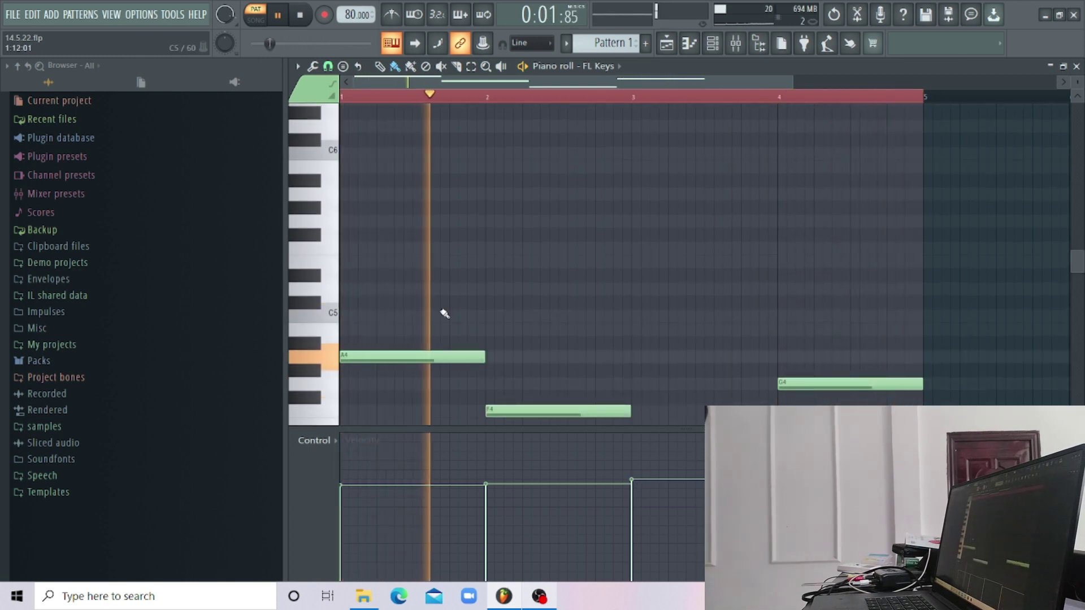
pyautogui.click(346, 153)
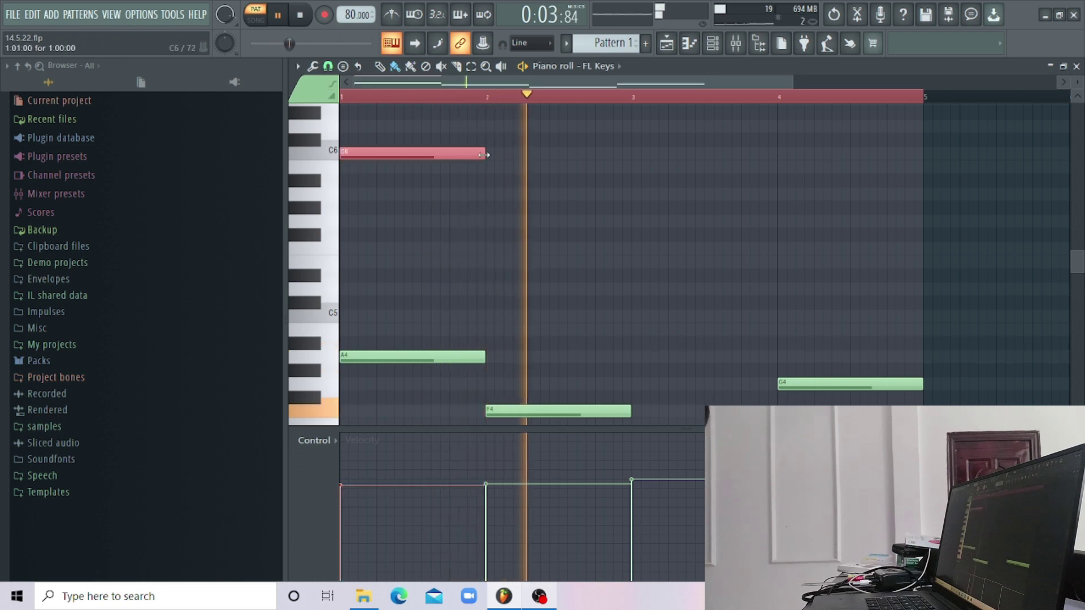
pyautogui.moveTo(485, 154); pyautogui.dragTo(381, 163)
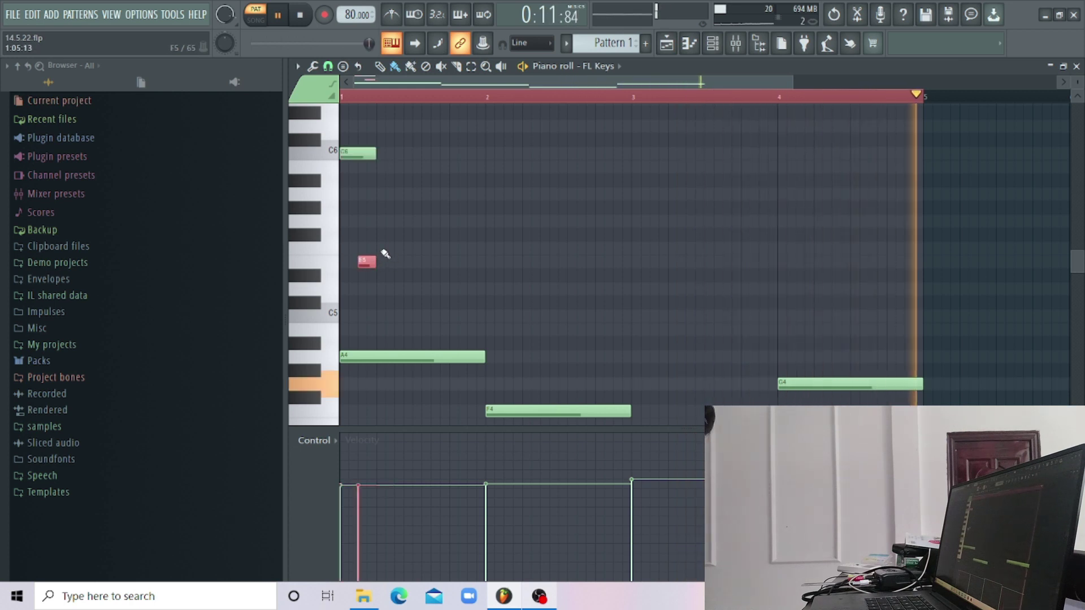
pyautogui.click(385, 251)
pyautogui.moveTo(393, 249); pyautogui.dragTo(421, 250)
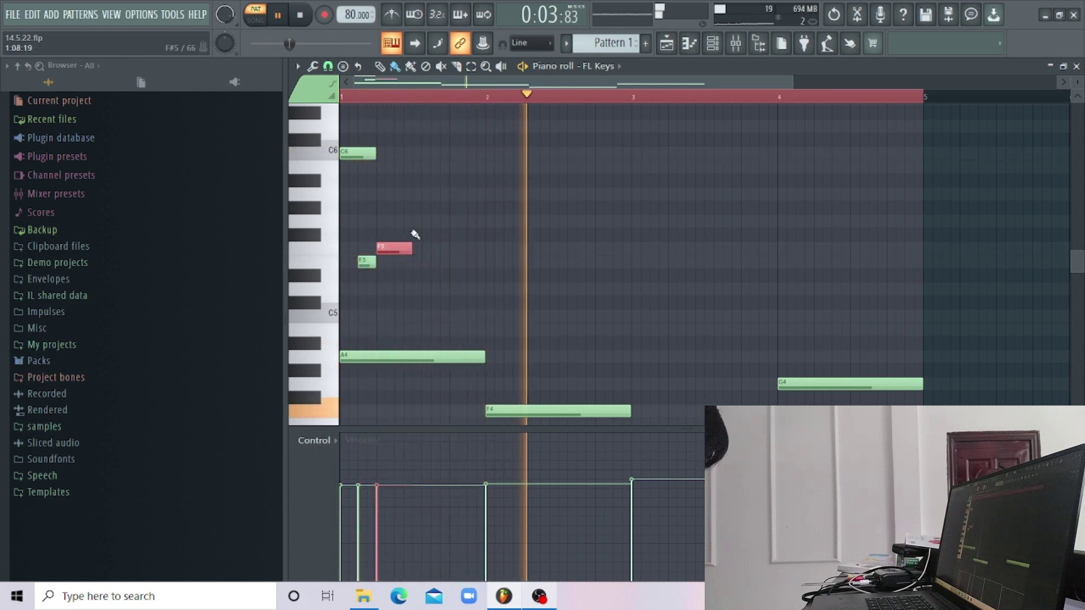
# Complete the bar 1 melody with a half-beat C6, a half-beat E5, a one-beat F5 and a final half-beat C6.
pyautogui.click(415, 154)
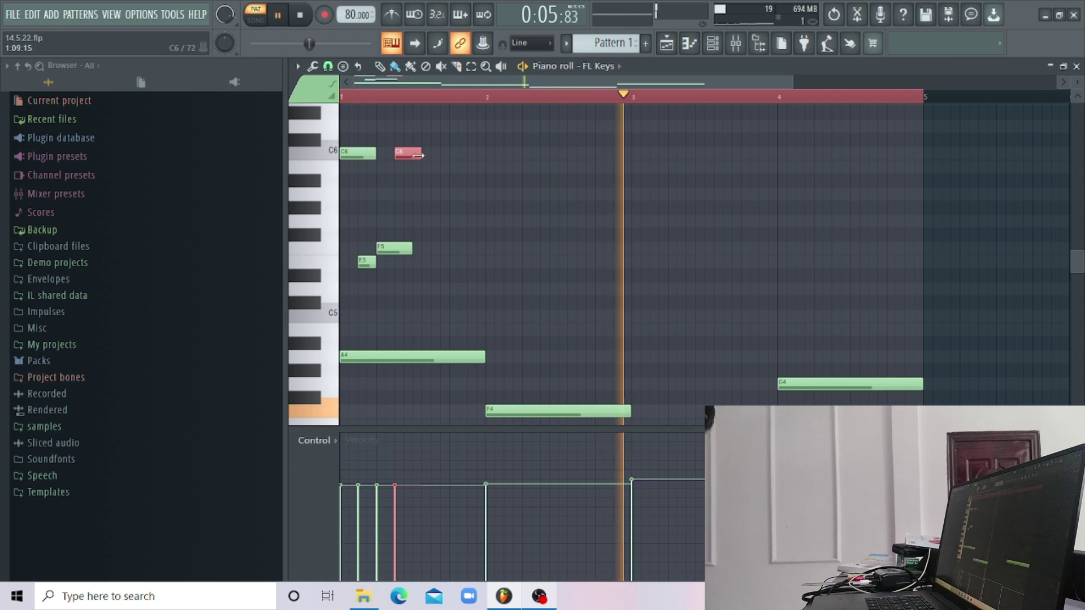
pyautogui.moveTo(424, 154); pyautogui.dragTo(406, 153)
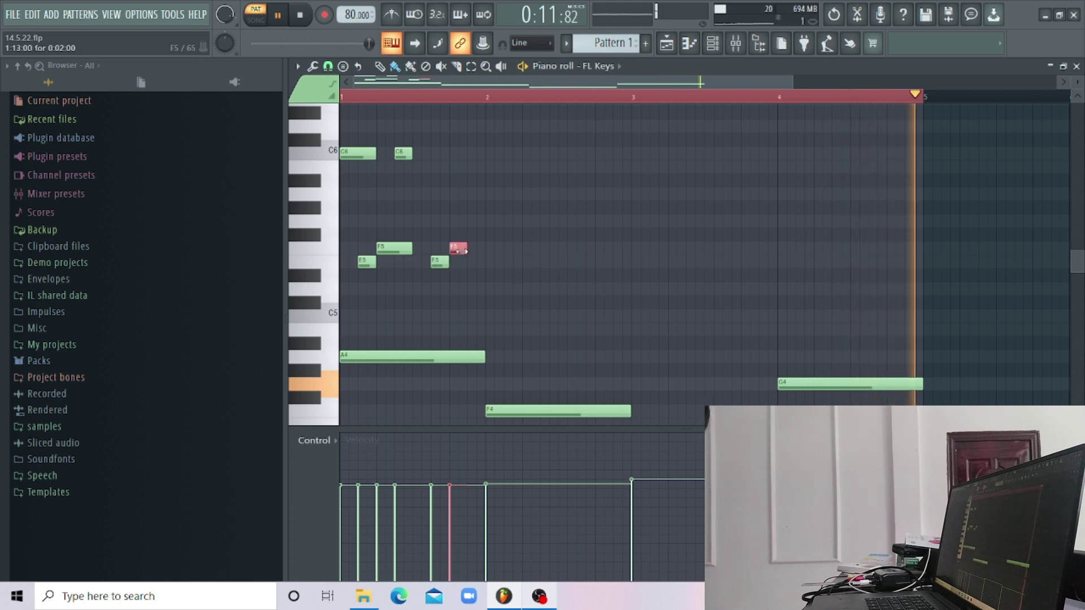
pyautogui.moveTo(473, 250); pyautogui.dragTo(481, 250)
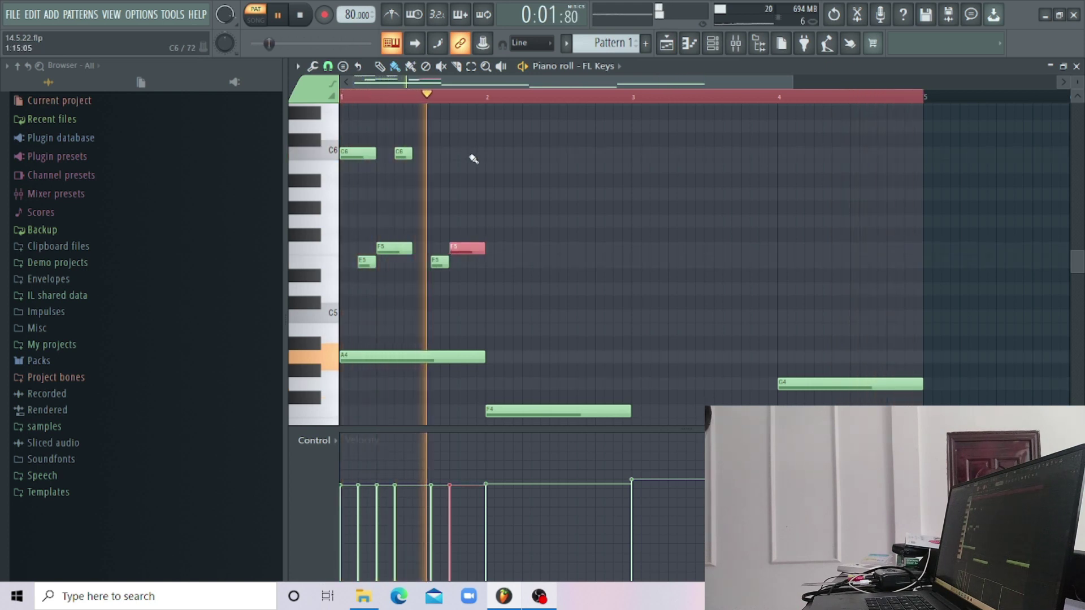
pyautogui.click(475, 154)
pyautogui.moveTo(496, 153); pyautogui.dragTo(486, 153)
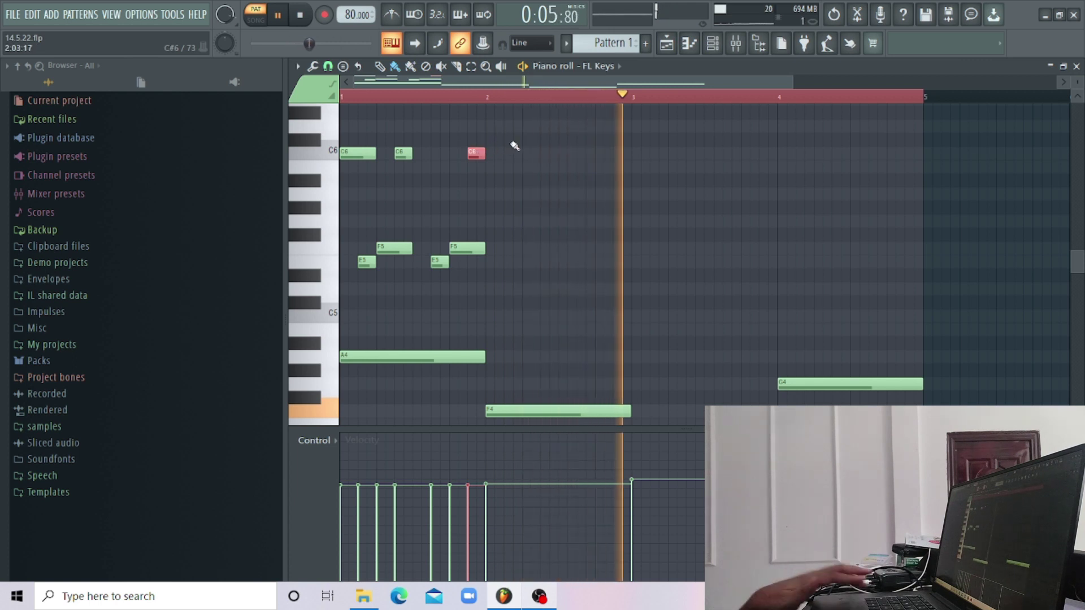
# Copy the bar 1 melody to bars 2 and 3, and fill bar 4 with a long B5 and half-beat C6, B5 and A5.
pyautogui.moveTo(513, 134); pyautogui.dragTo(344, 291)
pyautogui.moveTo(351, 156); pyautogui.dragTo(643, 152)
pyautogui.click(785, 168)
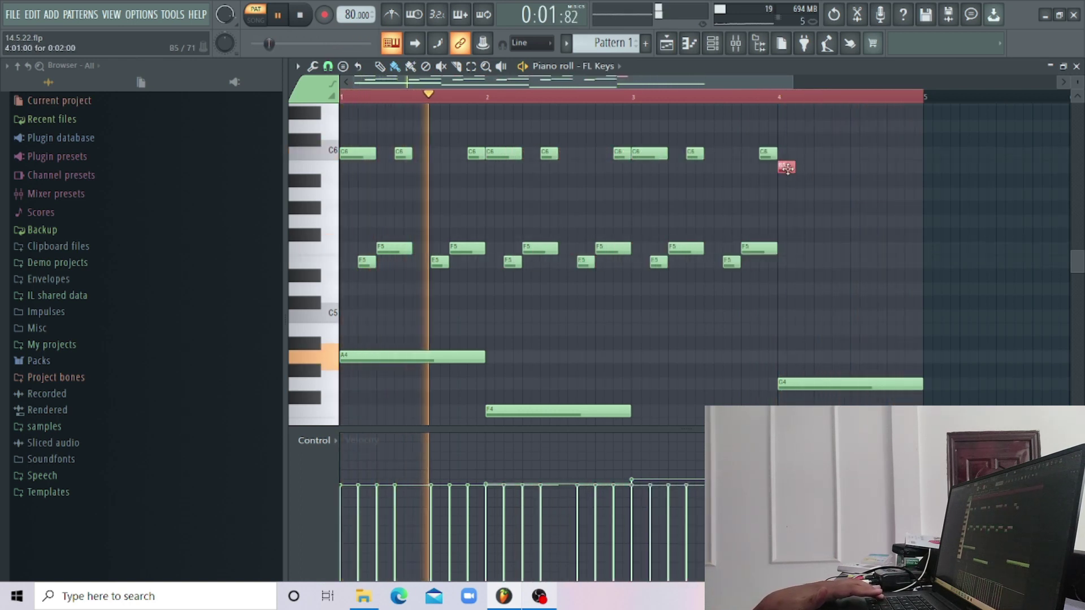
pyautogui.moveTo(795, 168); pyautogui.dragTo(868, 168)
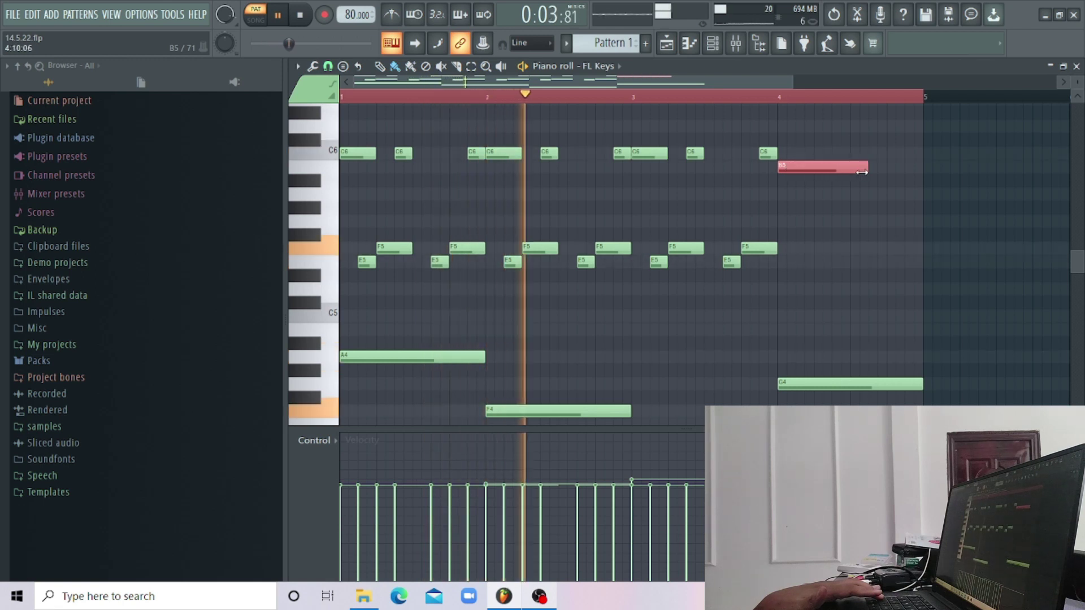
pyautogui.click(873, 153)
pyautogui.moveTo(958, 153); pyautogui.dragTo(888, 157)
pyautogui.click(891, 168)
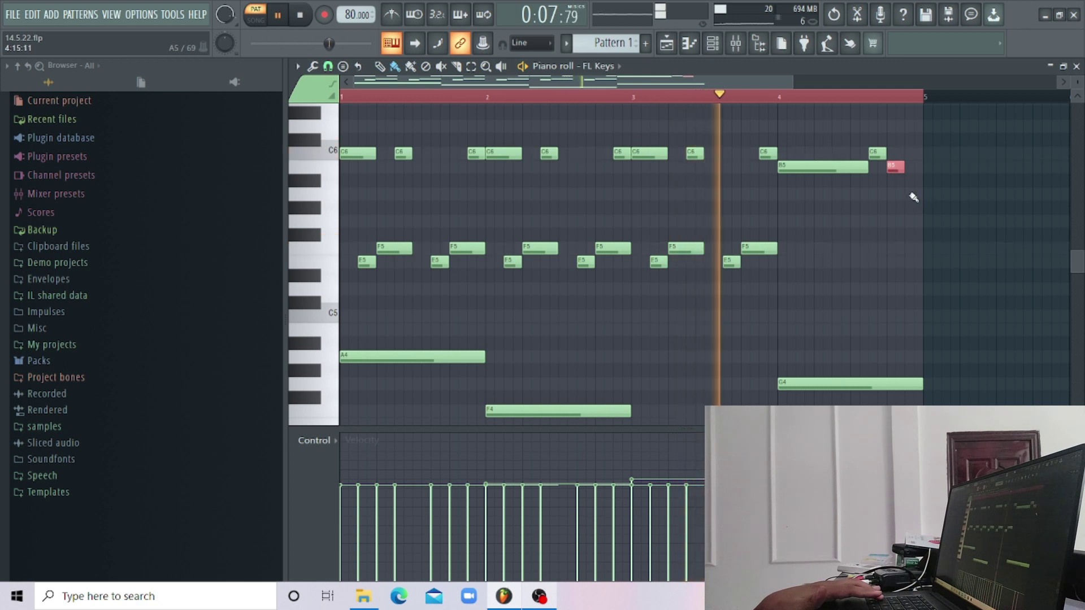
pyautogui.click(910, 194)
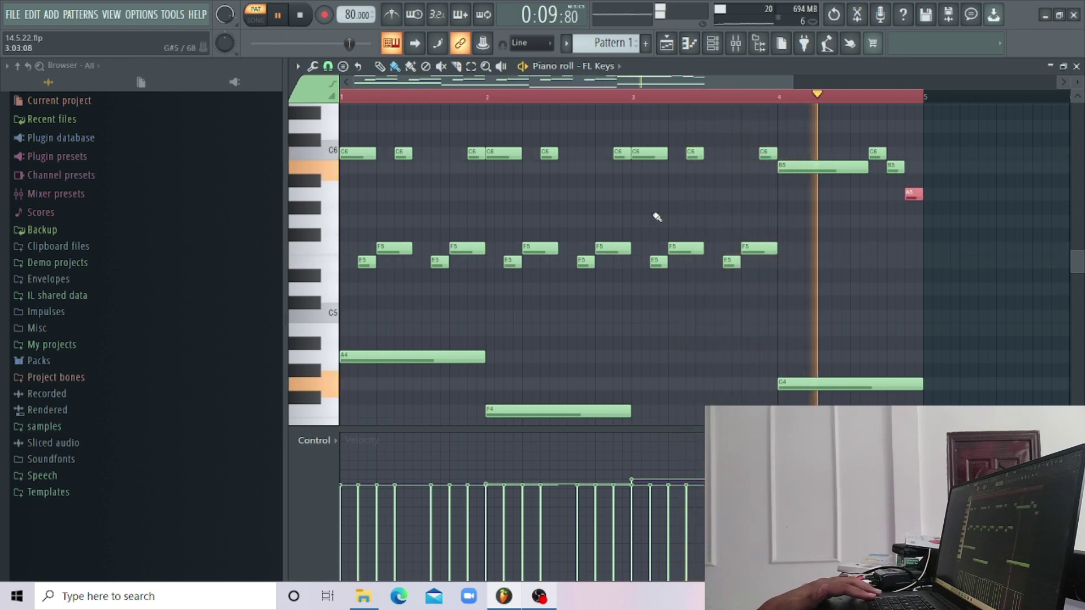
# Duplicate the four long one-bar notes an octave lower and reduce the copies' velocities to about 41%.
pyautogui.scroll(-1, 431, 278)
pyautogui.moveTo(380, 281); pyautogui.dragTo(932, 419)
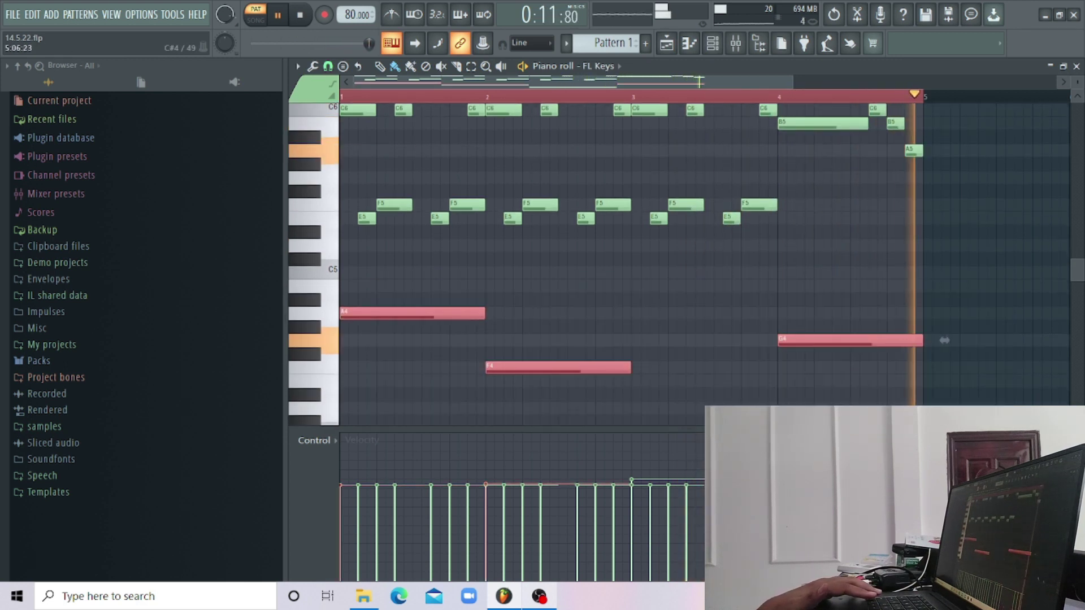
pyautogui.scroll(-2, 436, 243)
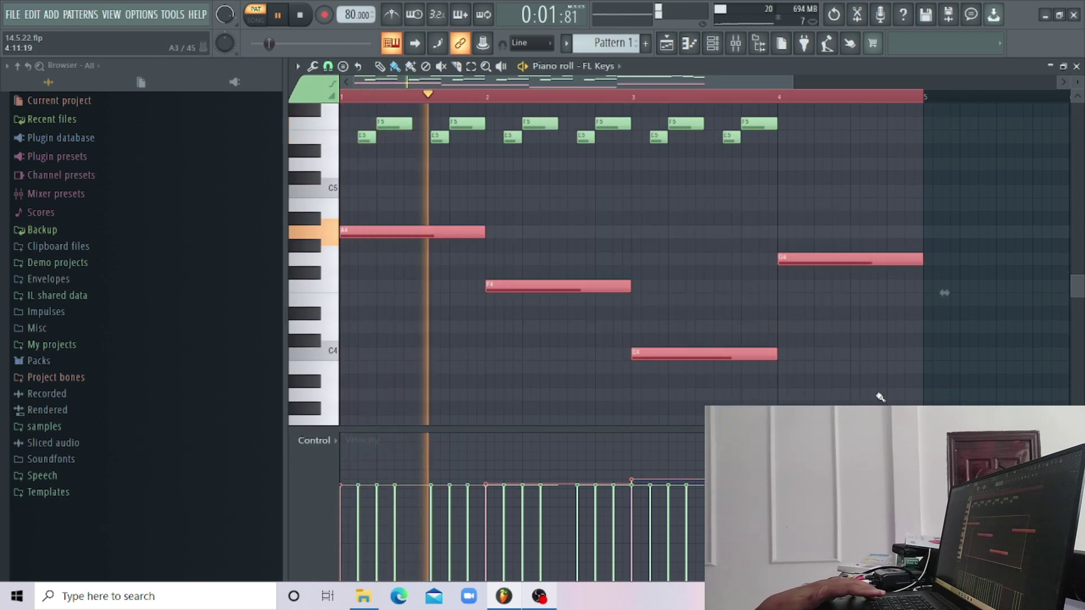
pyautogui.moveTo(346, 230); pyautogui.dragTo(345, 395)
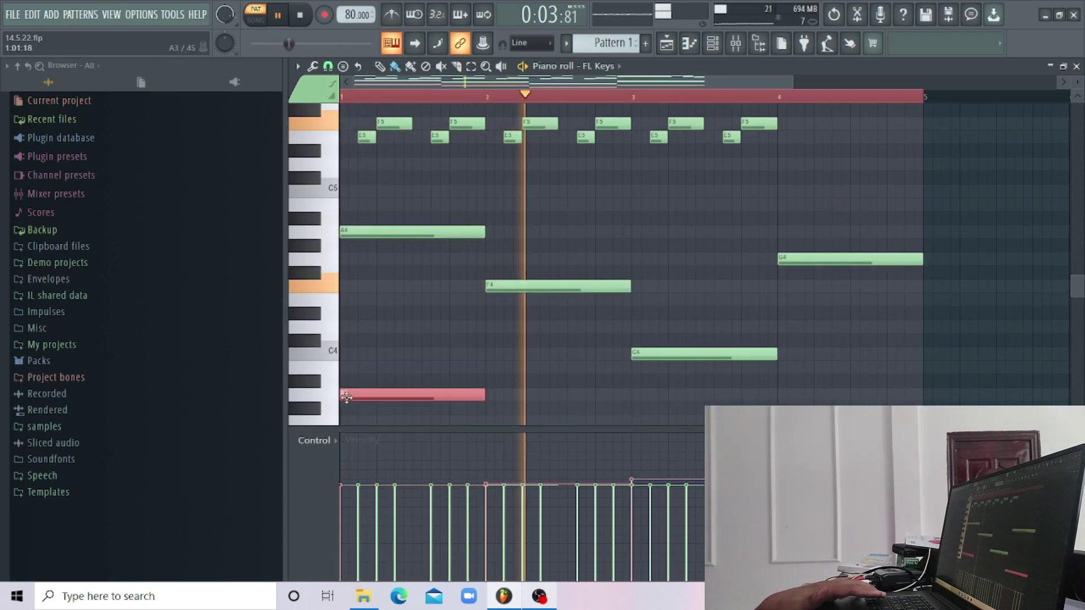
pyautogui.moveTo(344, 514); pyautogui.dragTo(634, 522)
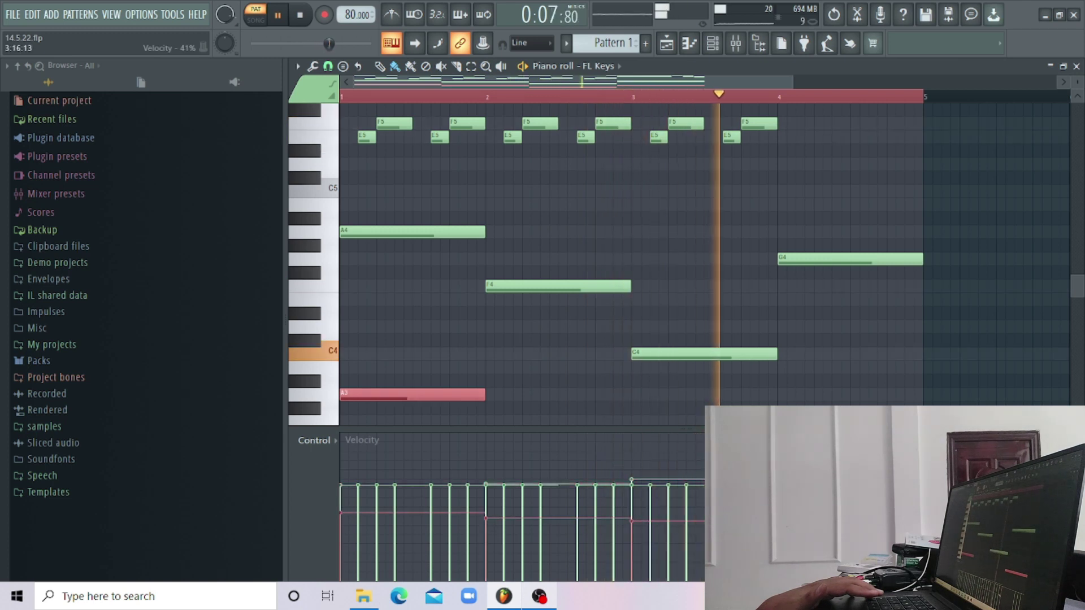
# Select the melody notes and vary their velocities to uneven levels around 60% for a more human feel.
pyautogui.scroll(5, 593, 401)
pyautogui.moveTo(353, 220); pyautogui.dragTo(941, 364)
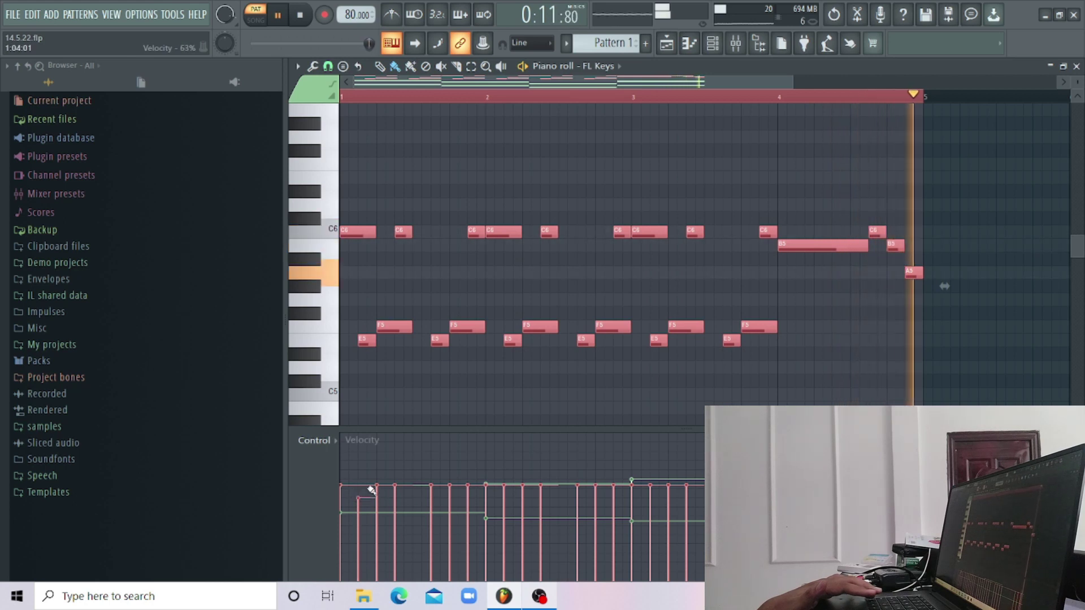
pyautogui.moveTo(379, 488)
pyautogui.mouseDown()
pyautogui.moveTo(458, 514)
pyautogui.moveTo(451, 500)
pyautogui.moveTo(490, 493)
pyautogui.mouseUp()
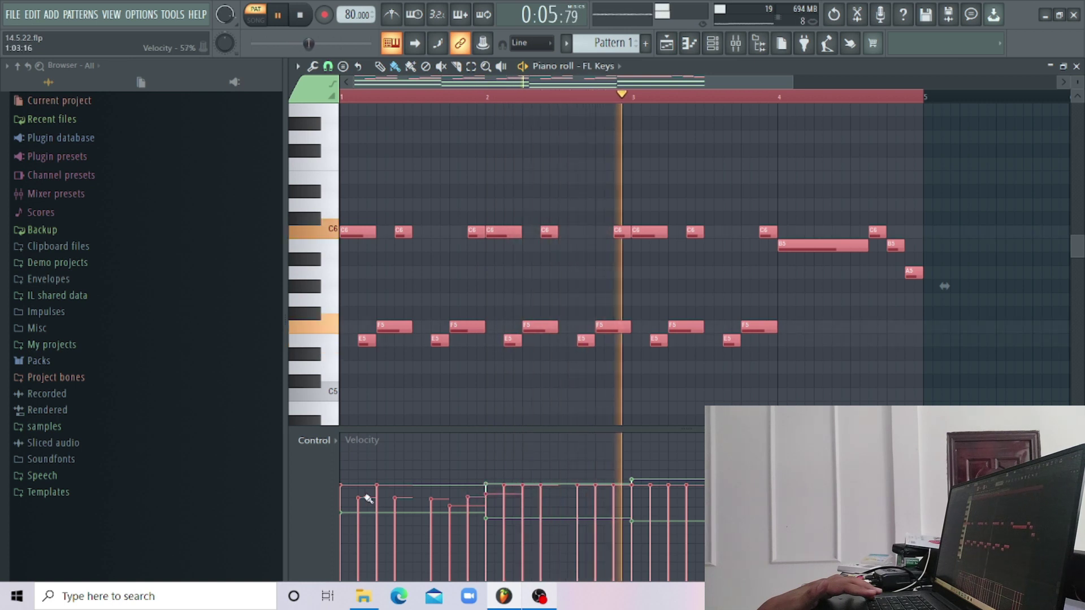
pyautogui.moveTo(356, 503); pyautogui.dragTo(346, 492)
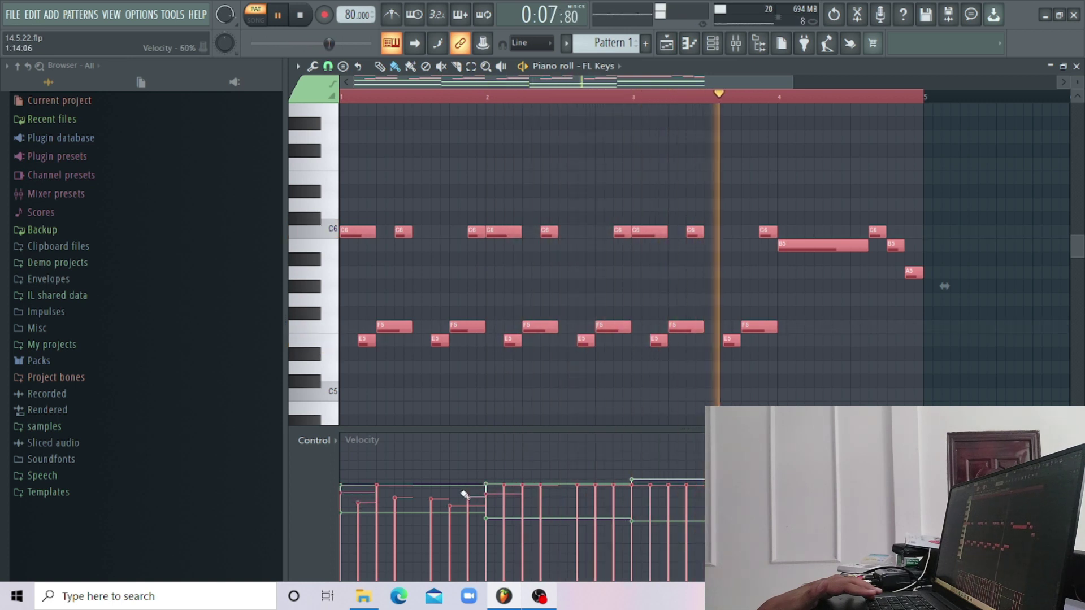
pyautogui.scroll(-3, 436, 412)
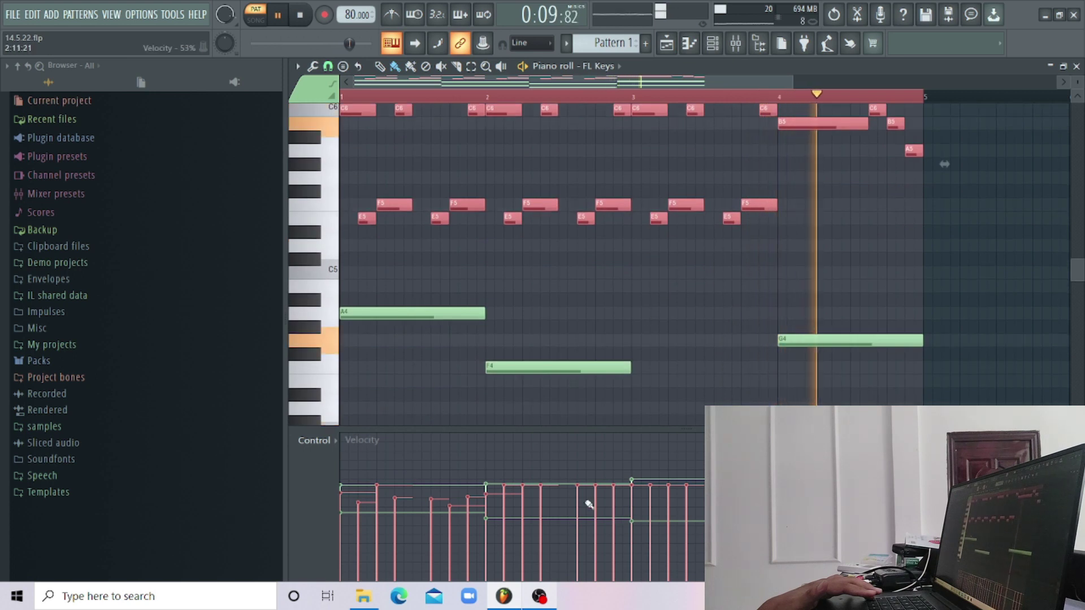
pyautogui.moveTo(531, 499); pyautogui.dragTo(698, 506)
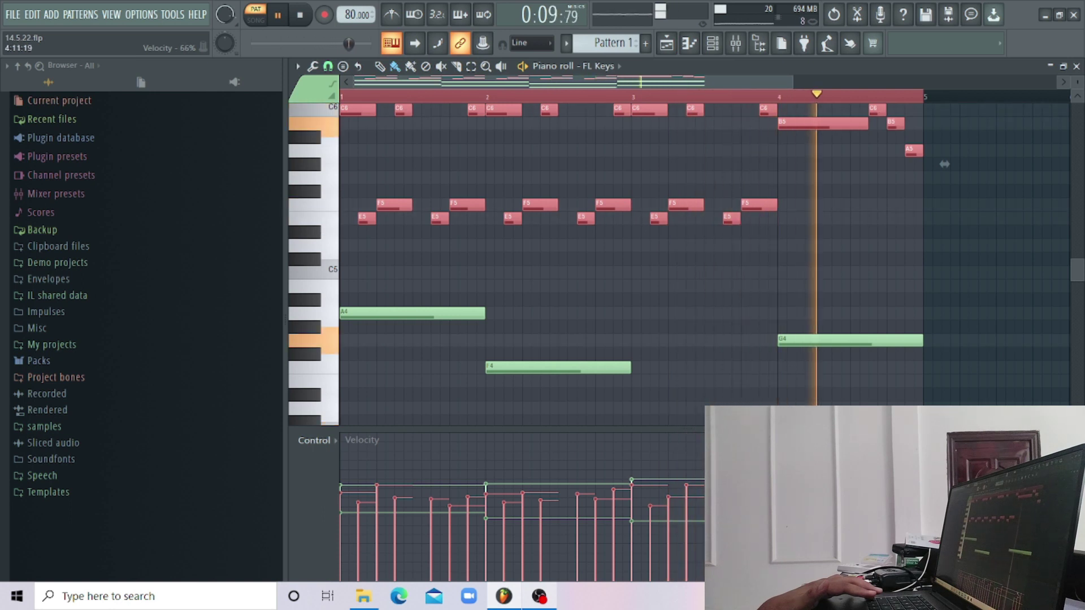
# Lower the velocities of the long A4, F4, C4 and G4 notes to about 54%.
pyautogui.scroll(3, 364, 206)
pyautogui.scroll(-5, 364, 206)
pyautogui.moveTo(365, 199); pyautogui.dragTo(959, 358)
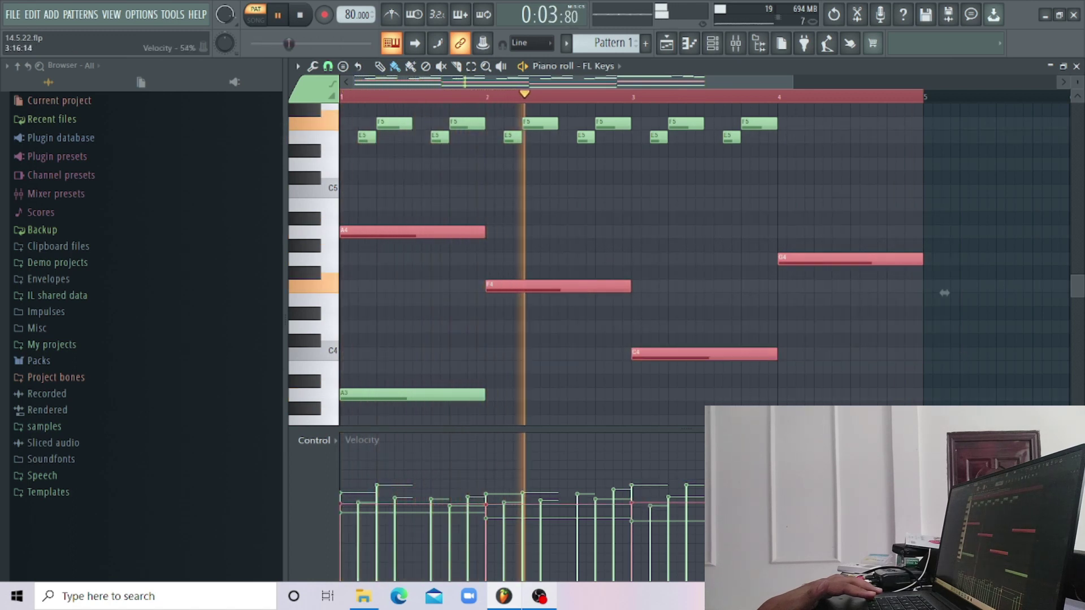
pyautogui.scroll(3, 715, 107)
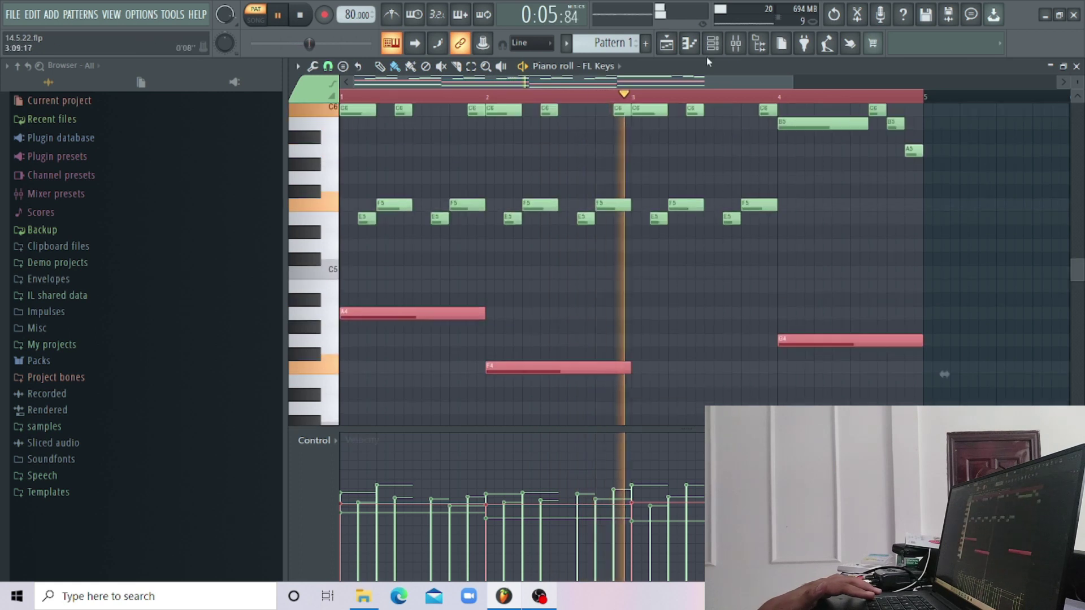
# Stop playback and copy all the FL Keys notes into the Electric Piano Bright channel.
pyautogui.hotkey('ctrl', 'a')
pyautogui.press('space')
pyautogui.click(621, 66)
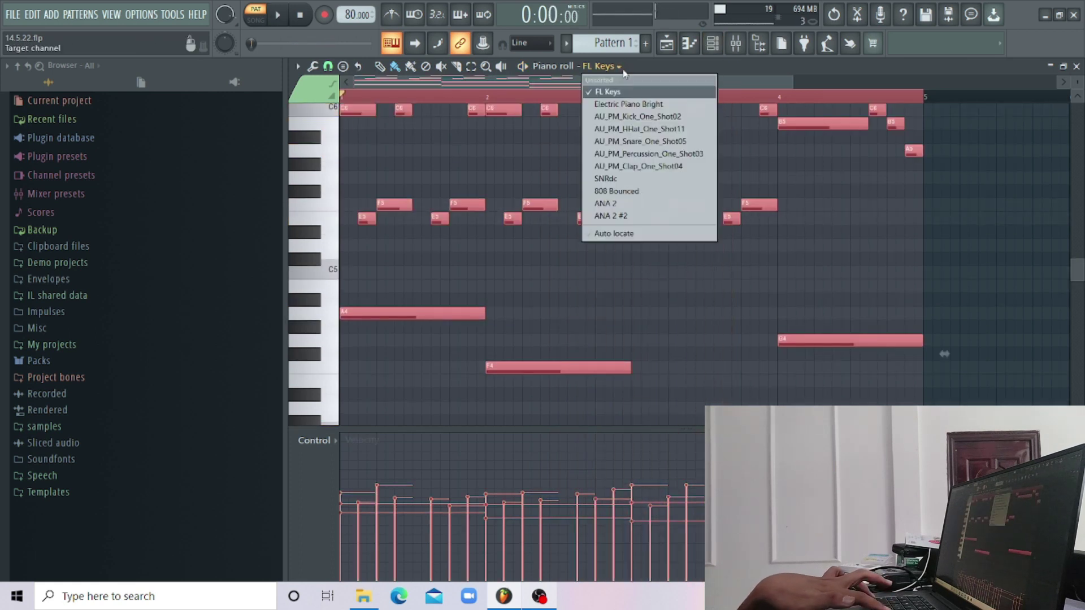
pyautogui.click(645, 105)
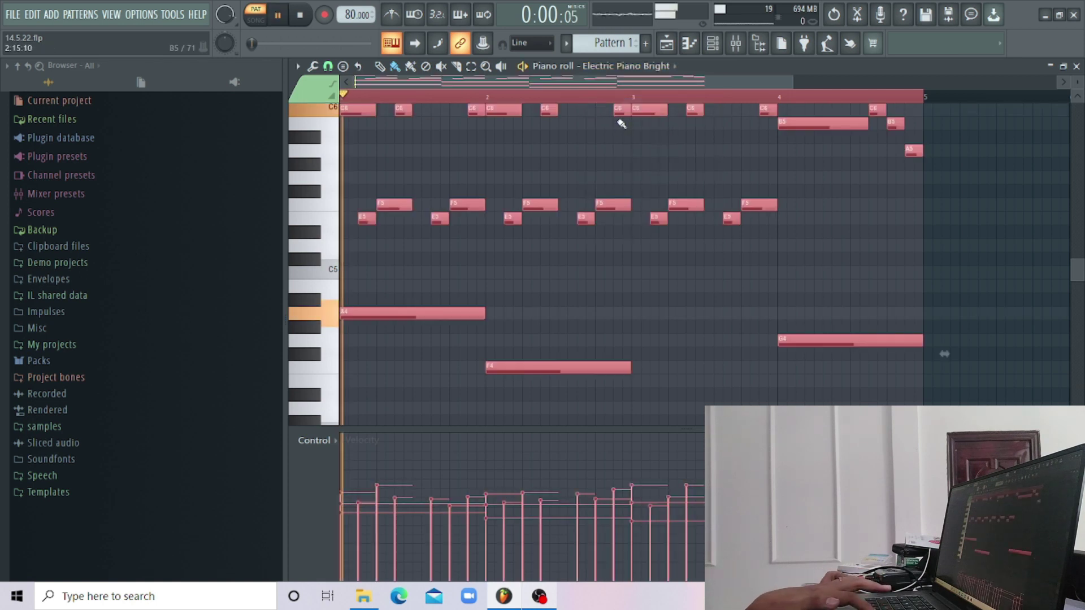
# Open the AU_PM_Kick_One_Shot02 channel in the piano roll and place five short C5 kick hits across bar 1.
pyautogui.click(627, 67)
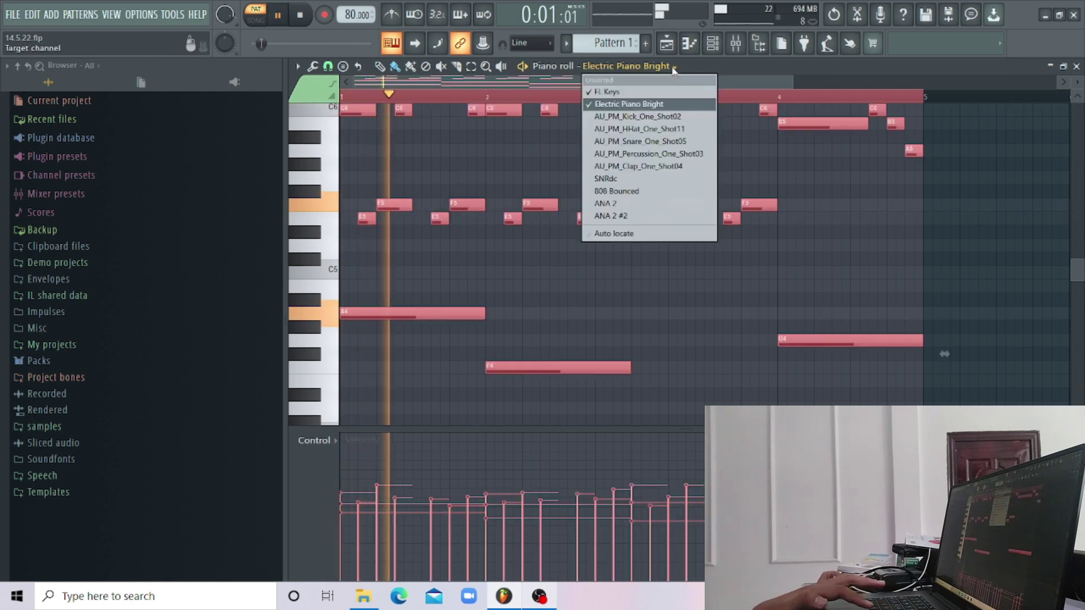
pyautogui.click(674, 116)
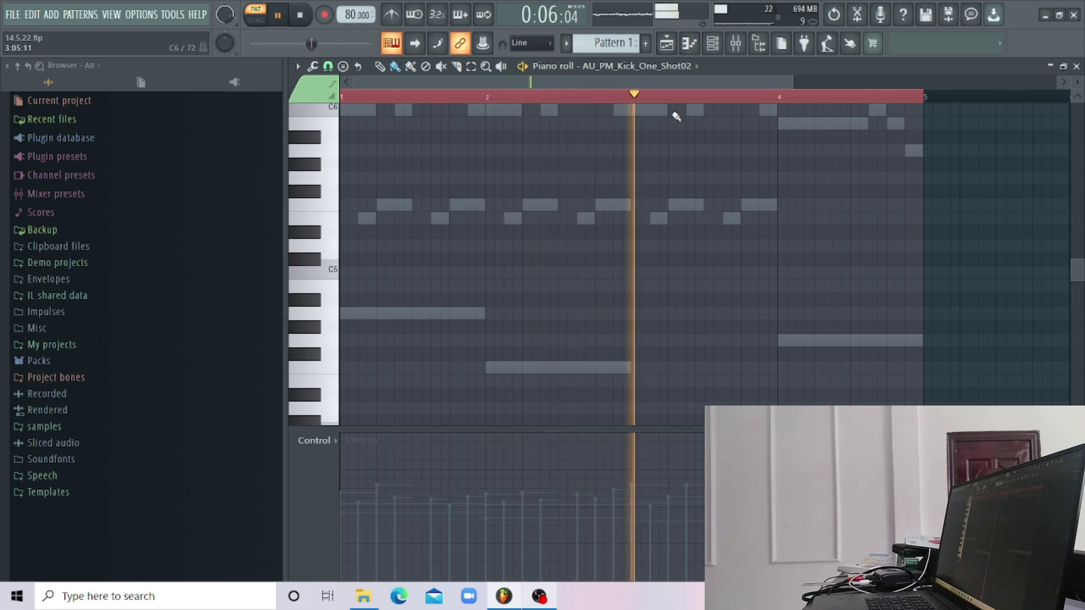
pyautogui.click(385, 273)
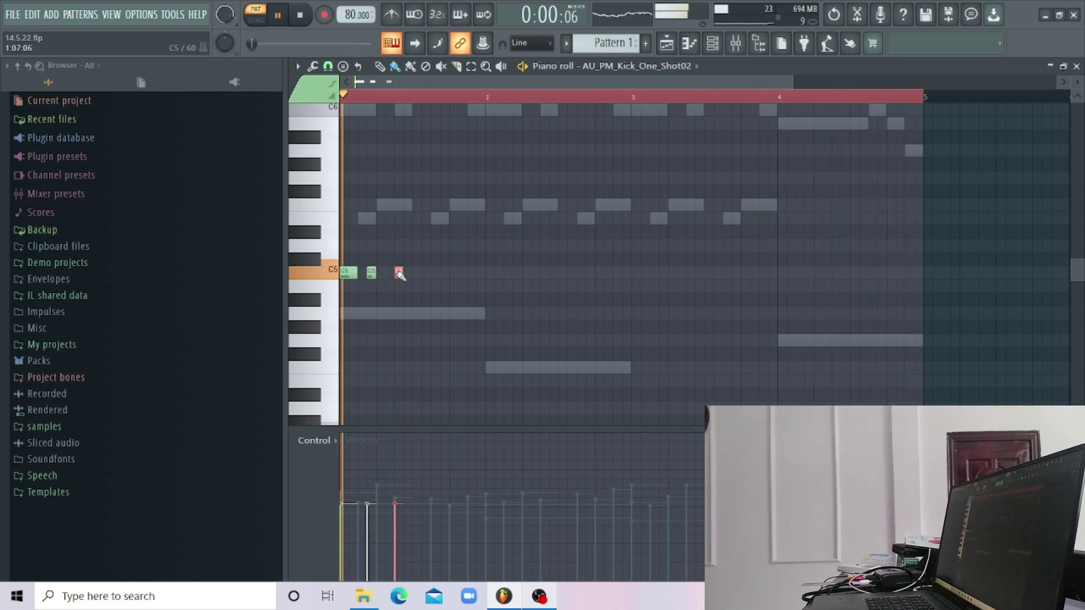
pyautogui.click(436, 273)
pyautogui.click(472, 273)
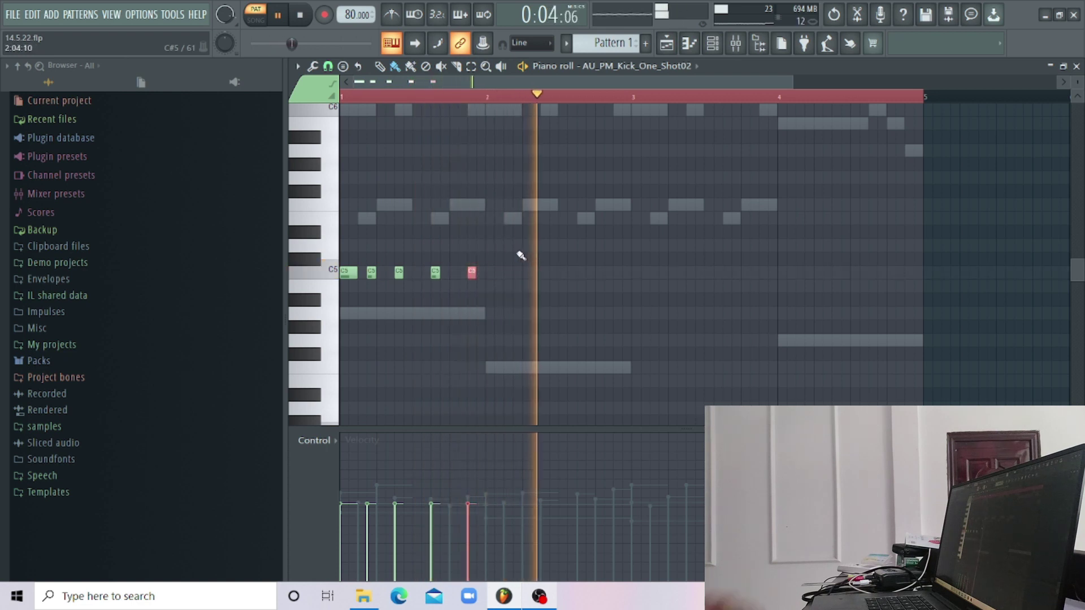
# Copy the five kick hits of bar 1 into bars 2, 3 and 4.
pyautogui.hotkey('ctrl', 'a')
pyautogui.moveTo(351, 273); pyautogui.dragTo(724, 273)
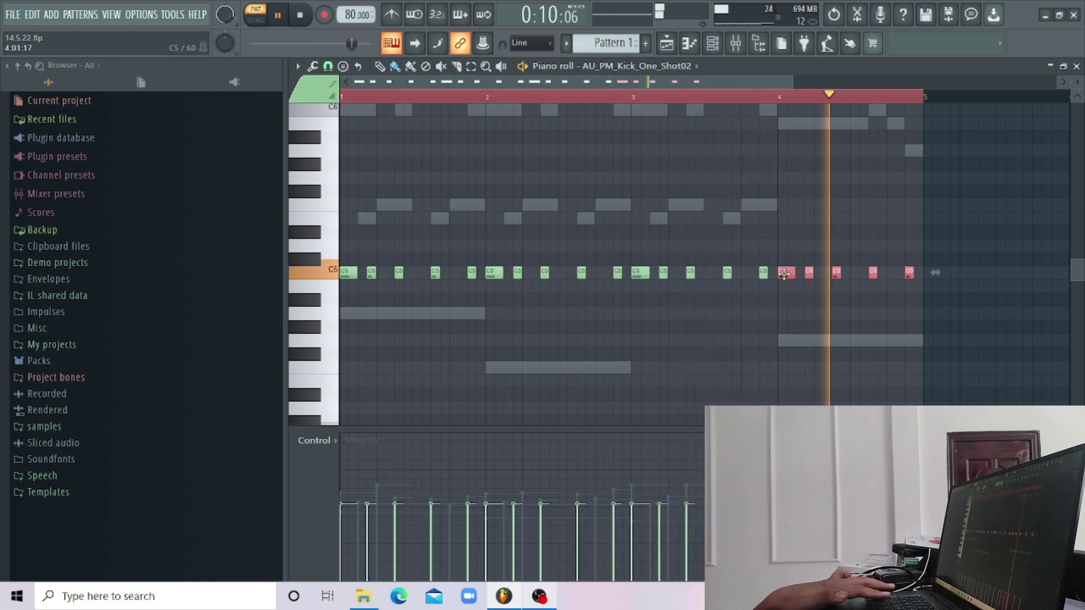
# Open the AU_PM_HHat_One_Shot11 channel and fill C5 with eight back-to-back hi-hat hits per bar across all four bars.
pyautogui.click(678, 67)
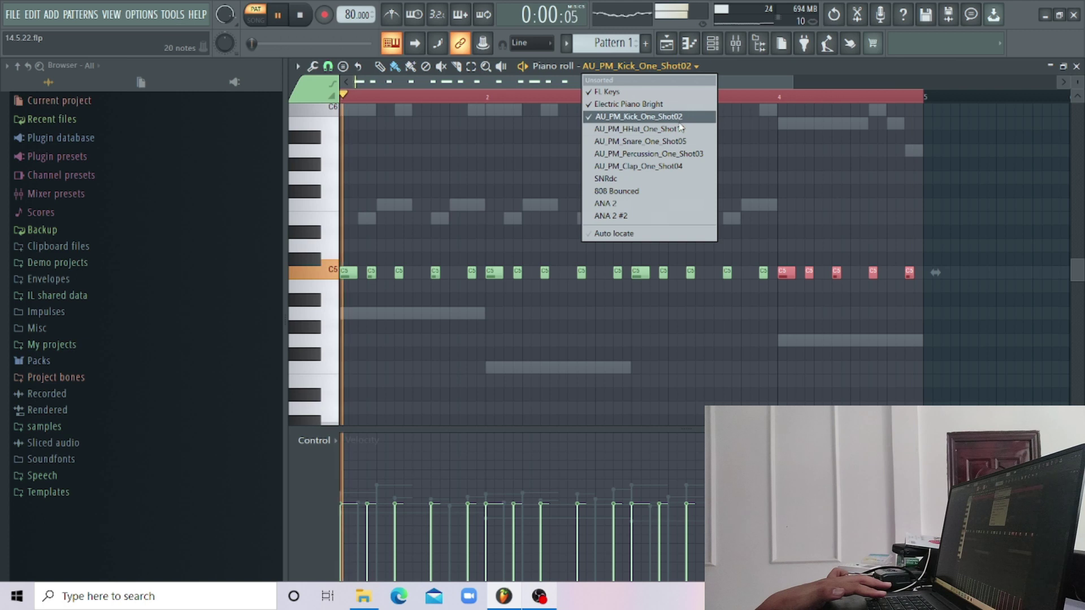
pyautogui.click(611, 127)
pyautogui.click(344, 273)
pyautogui.moveTo(356, 272); pyautogui.dragTo(911, 275)
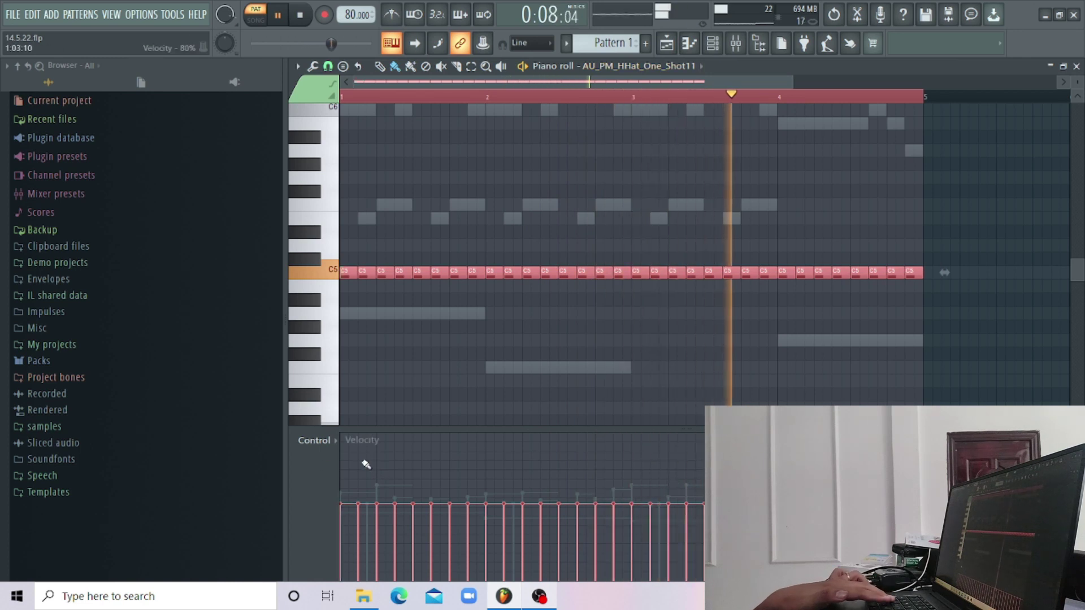
# Randomize the velocity levels of the hi-hat notes.
pyautogui.click(312, 66)
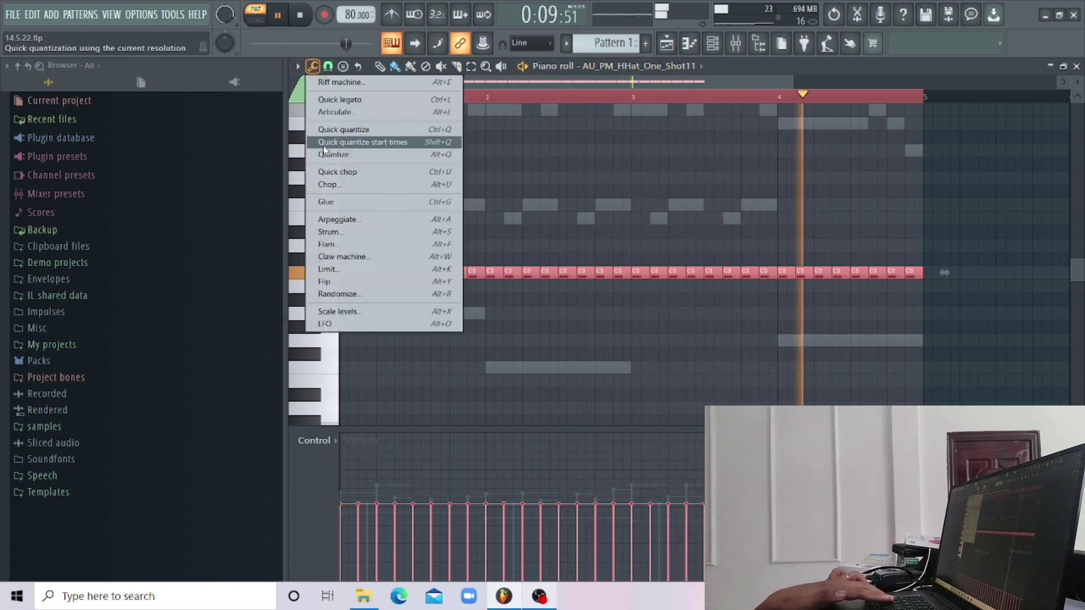
pyautogui.click(363, 300)
pyautogui.click(624, 432)
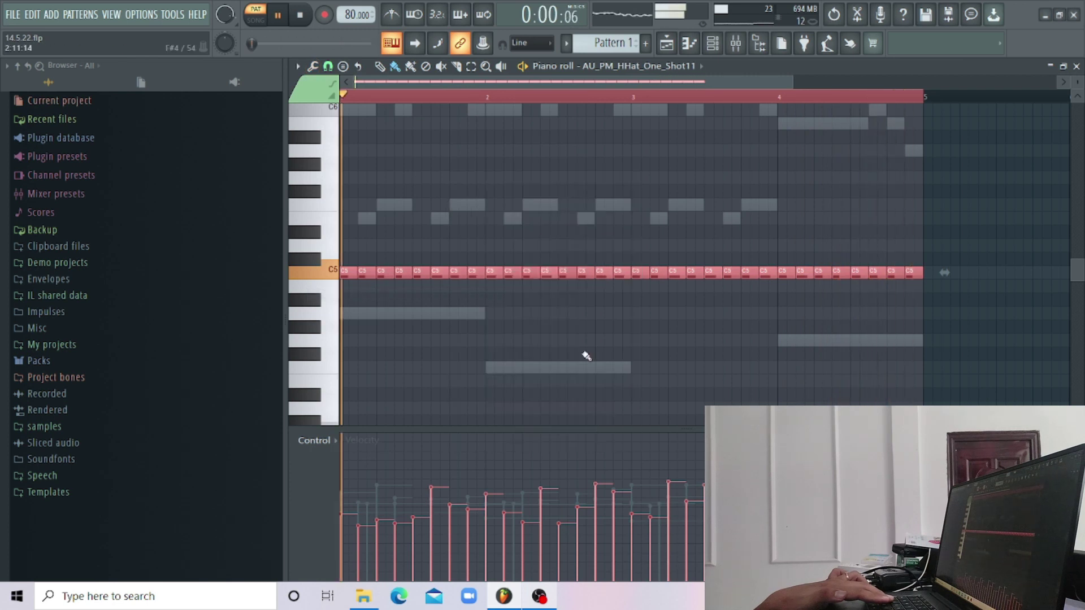
# Return to the AU_PM_Kick_One_Shot02 channel, raise the kick velocities overall and set a few hits slightly lower for variation.
pyautogui.click(584, 66)
pyautogui.click(638, 112)
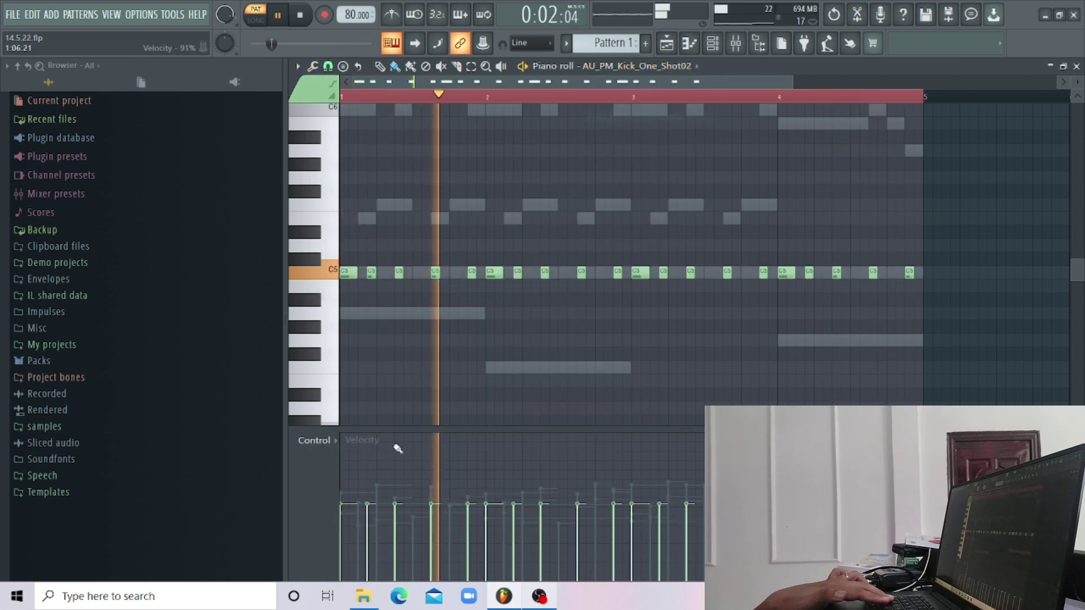
pyautogui.moveTo(342, 483); pyautogui.dragTo(913, 476)
pyautogui.moveTo(396, 488); pyautogui.dragTo(411, 491)
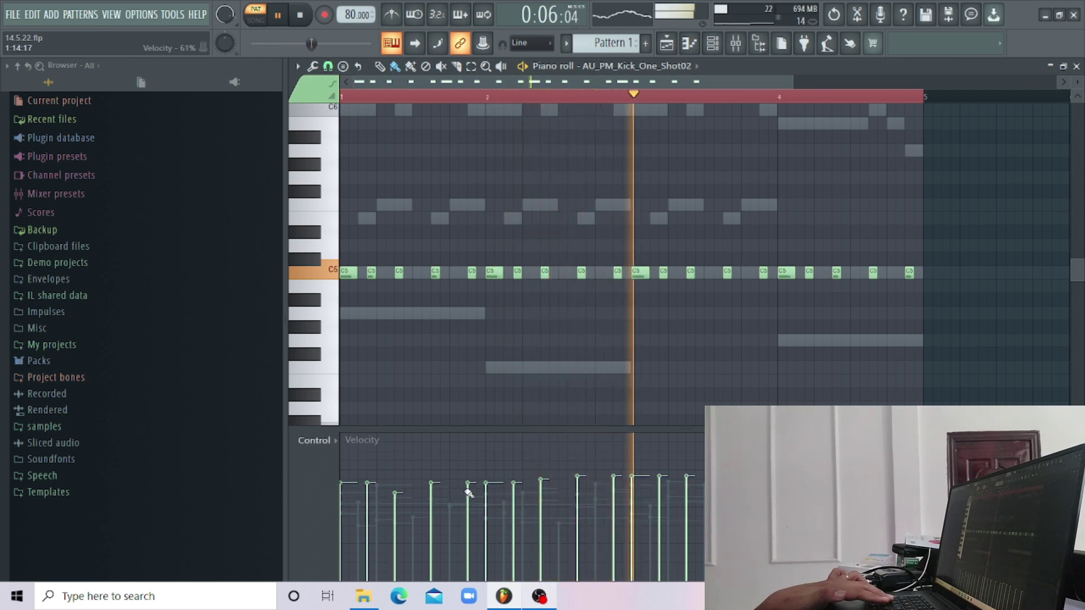
pyautogui.moveTo(540, 495)
pyautogui.mouseDown()
pyautogui.moveTo(610, 484)
pyautogui.moveTo(653, 492)
pyautogui.mouseUp()
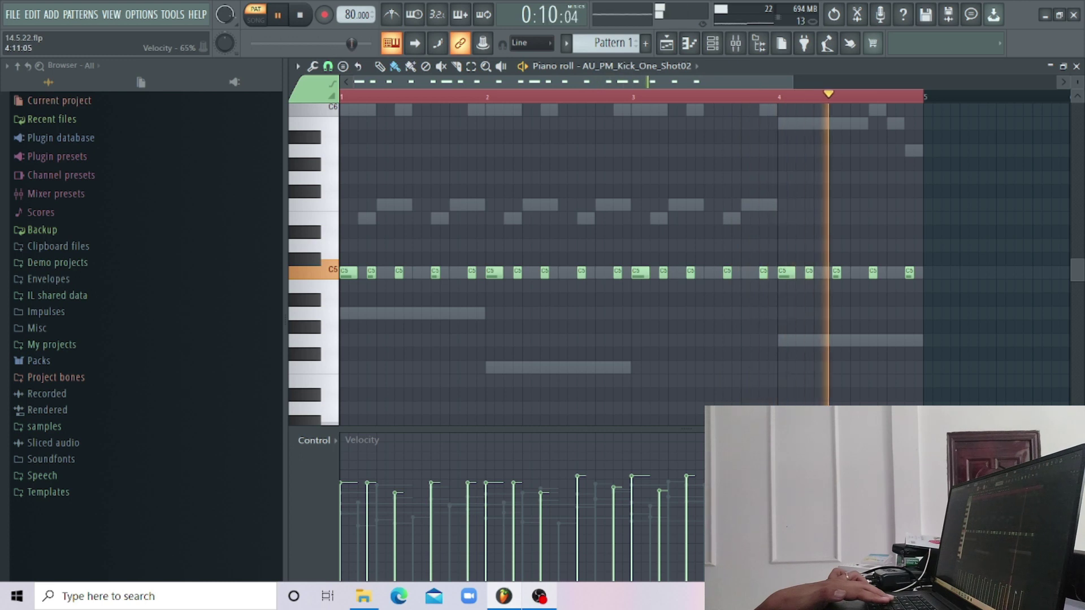
# Open the AU_PM_Snare_One_Shot05 channel, place four short C5 hits in bar 1 and copy them into bars 2 to 4.
pyautogui.click(673, 71)
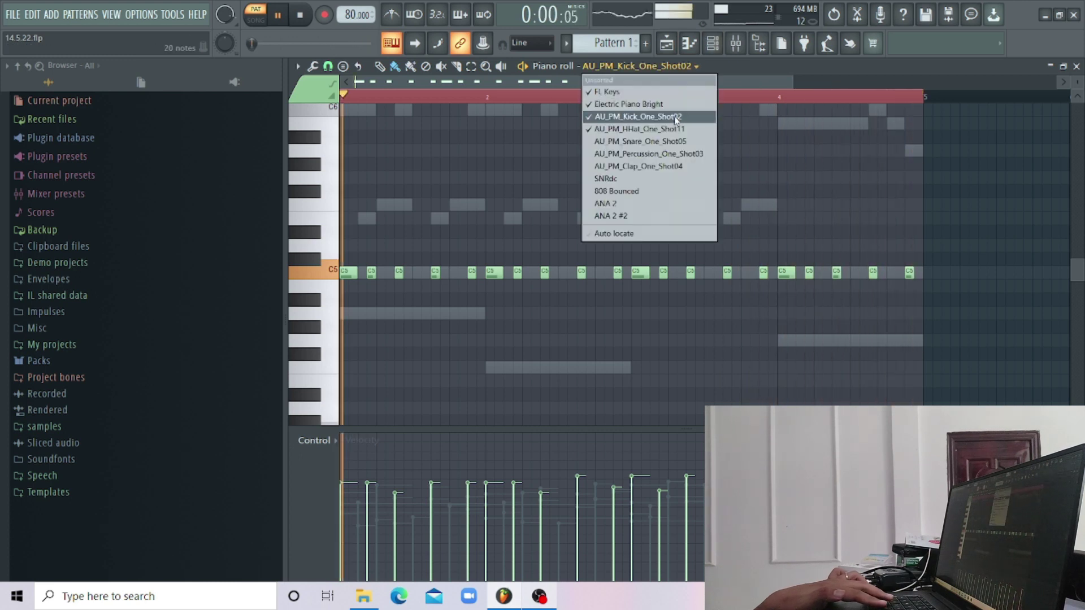
pyautogui.click(627, 124)
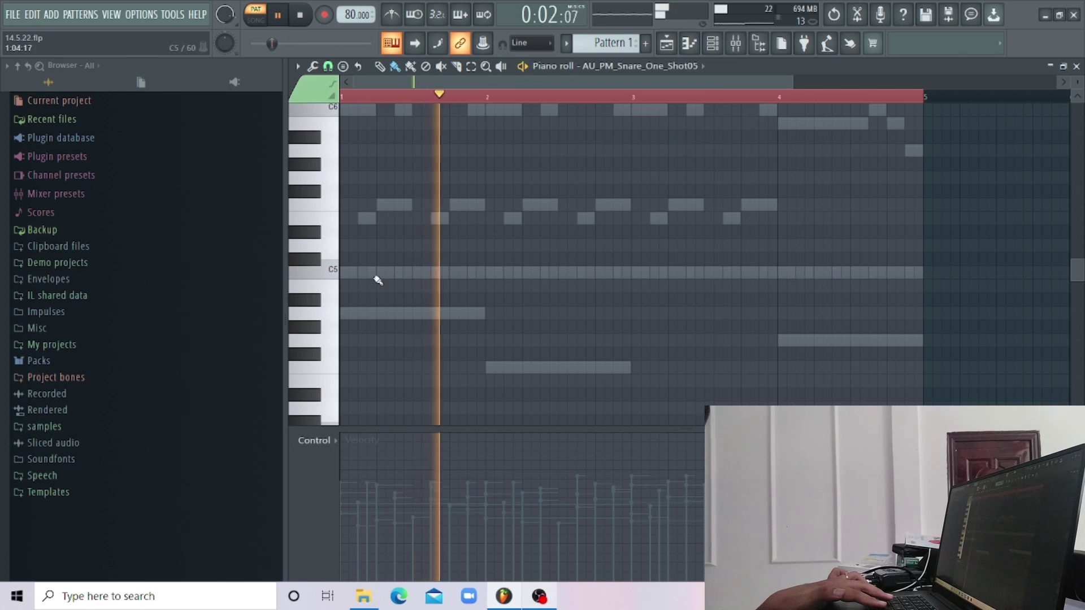
pyautogui.click(385, 273)
pyautogui.moveTo(393, 274); pyautogui.dragTo(382, 275)
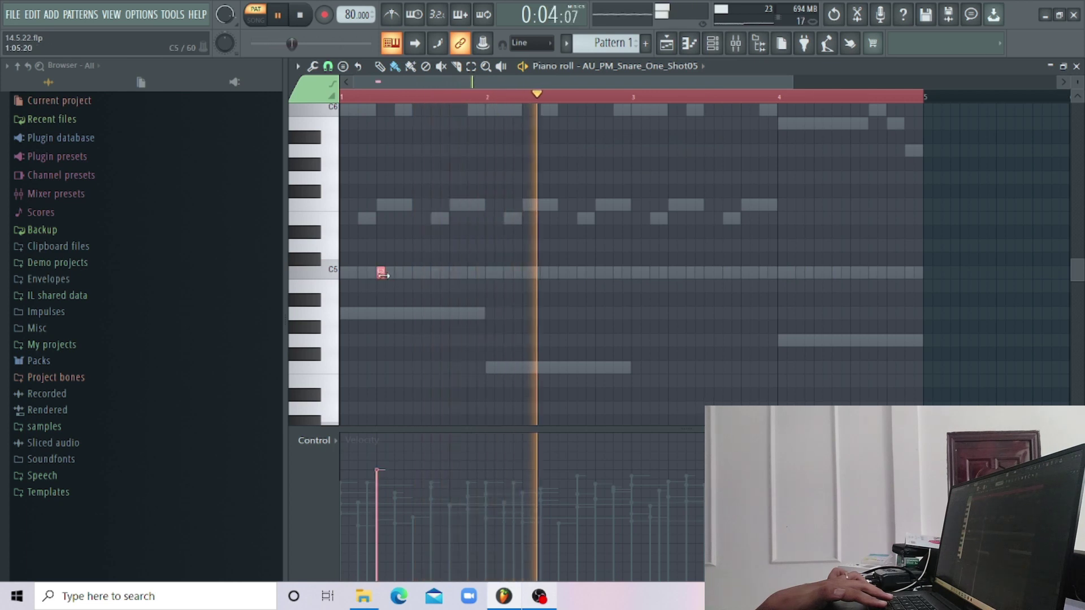
pyautogui.click(408, 274)
pyautogui.click(426, 273)
pyautogui.click(454, 274)
pyautogui.moveTo(493, 256); pyautogui.dragTo(817, 273)
# Lower the velocities of the snare hits between the main beats to uneven levels, leaving the beat 2 and 4 hits loudest.
pyautogui.click(410, 383)
pyautogui.click(409, 485)
pyautogui.click(425, 499)
pyautogui.click(550, 498)
pyautogui.click(567, 486)
pyautogui.click(696, 494)
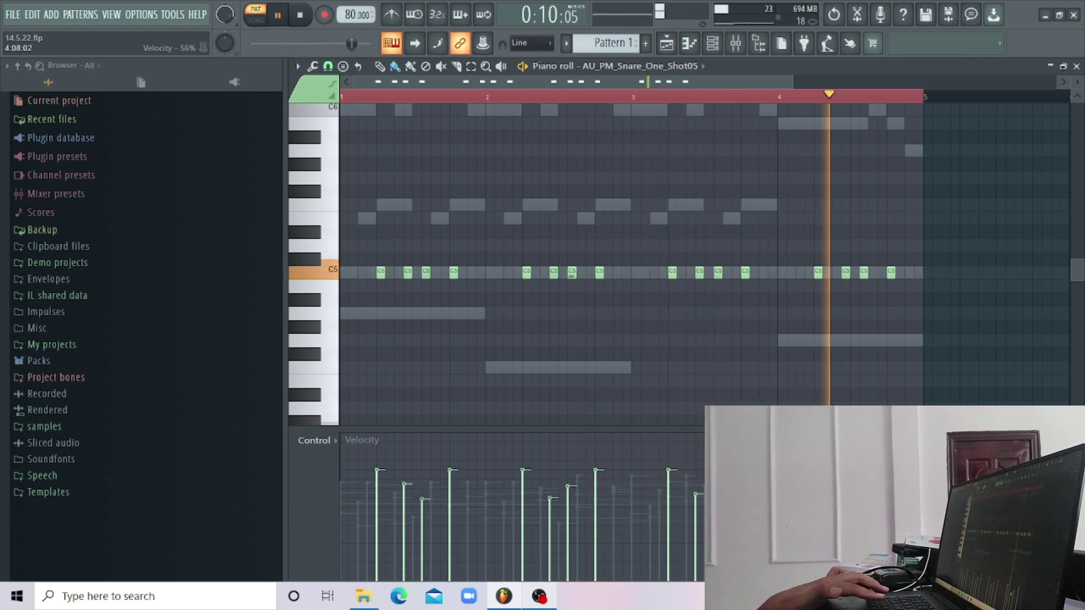
# Open the AU_PM_Percussion_One_Shot03 channel and place a short C5 hit on every beat across the four bars.
pyautogui.click(703, 67)
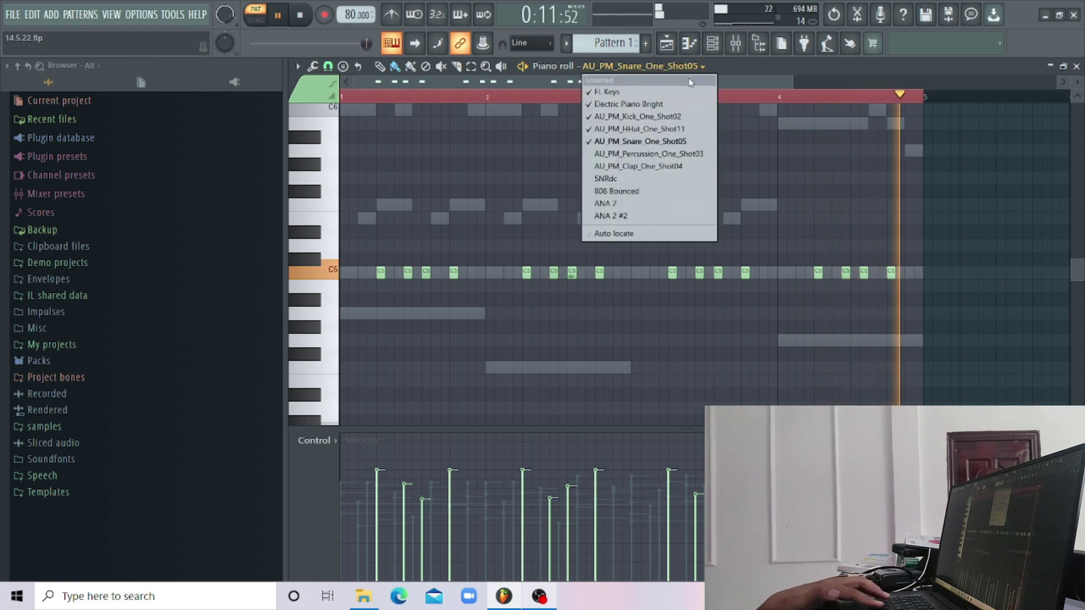
pyautogui.click(704, 154)
pyautogui.press('space')
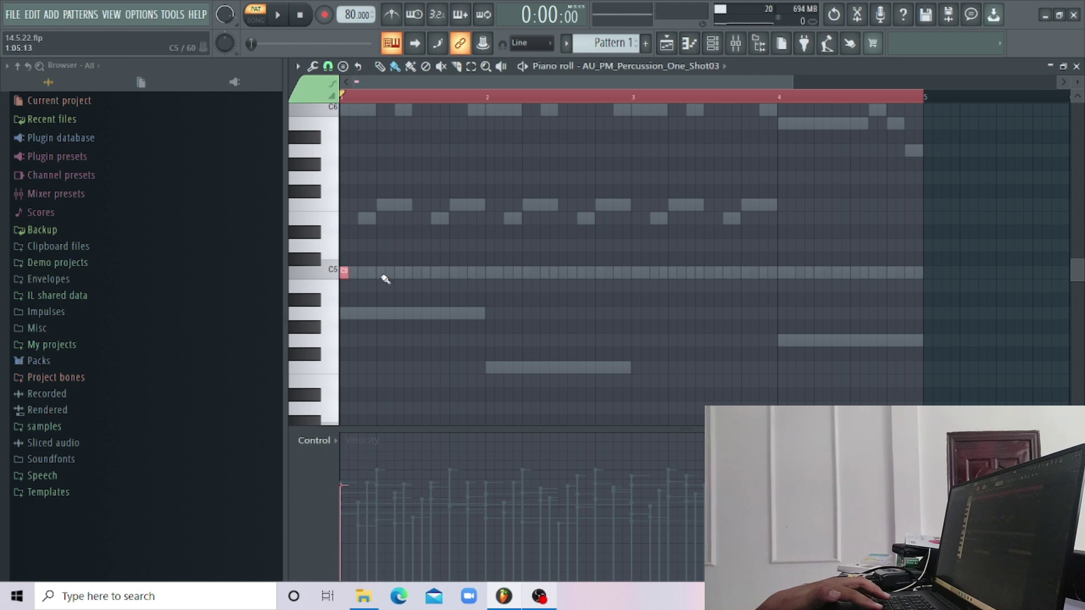
pyautogui.press('space')
pyautogui.click(417, 272)
pyautogui.click(454, 272)
pyautogui.click(490, 272)
pyautogui.click(527, 272)
pyautogui.click(563, 272)
pyautogui.click(600, 272)
pyautogui.click(635, 272)
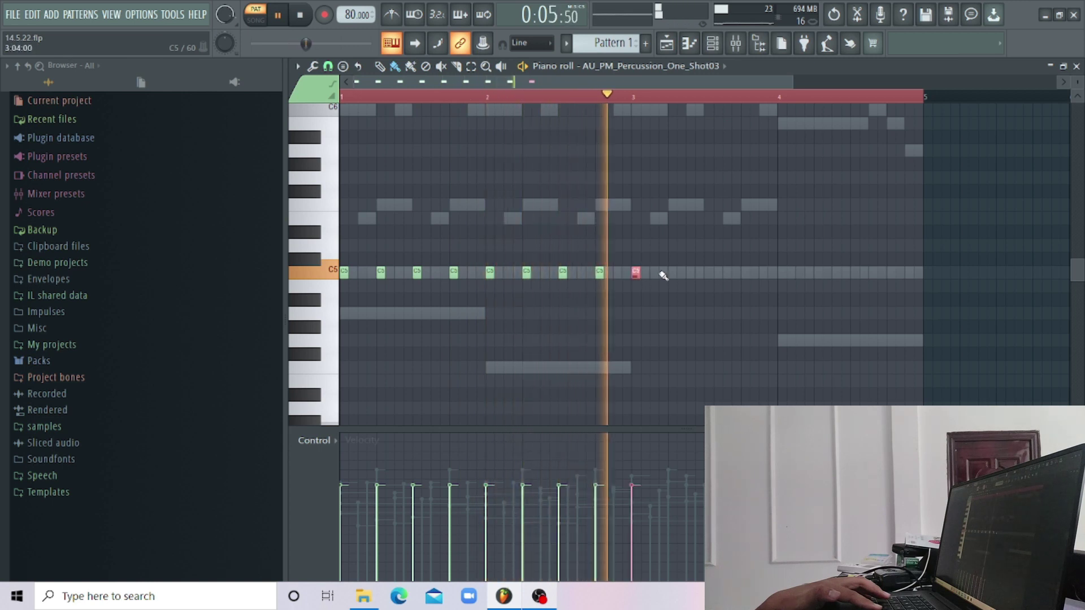
pyautogui.click(672, 272)
pyautogui.click(716, 272)
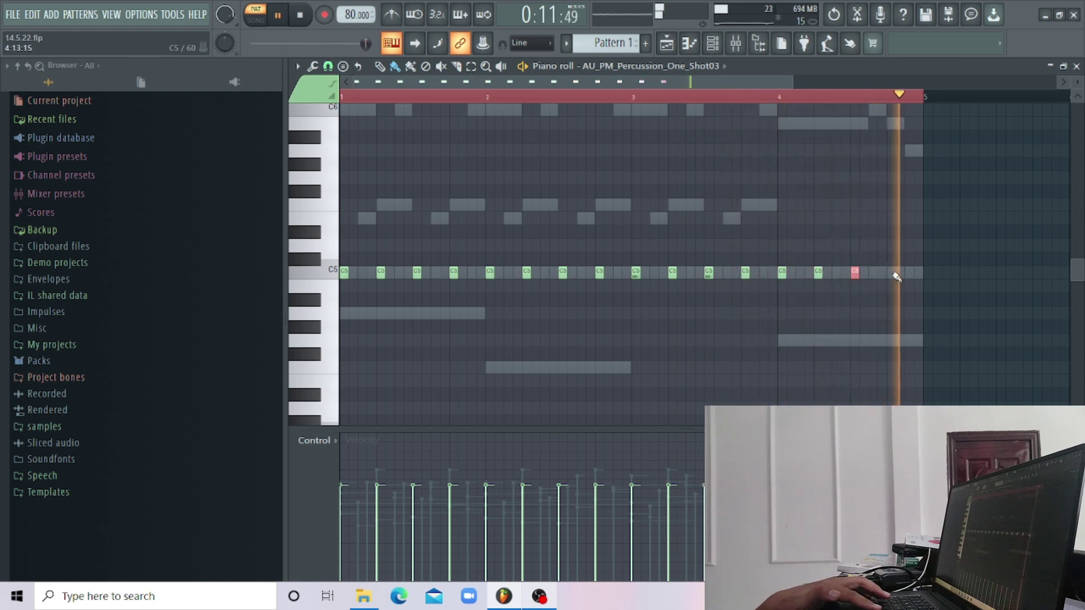
# Open the AU_PM_Clap_One_Shot04 channel and place a one-beat C5 clap on beat 4 of each of the four bars.
pyautogui.click(670, 66)
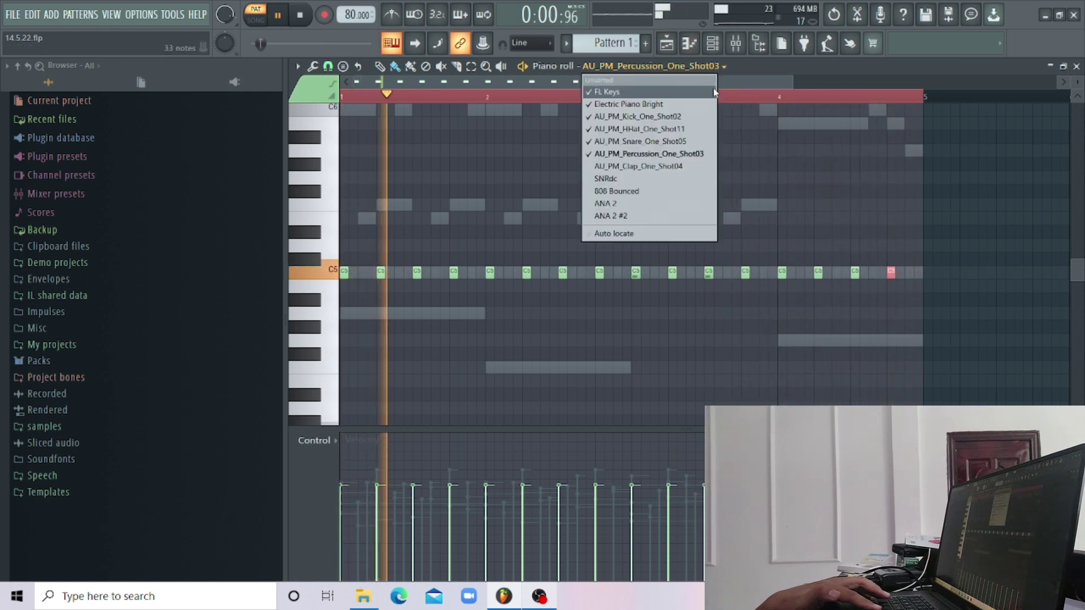
pyautogui.click(696, 167)
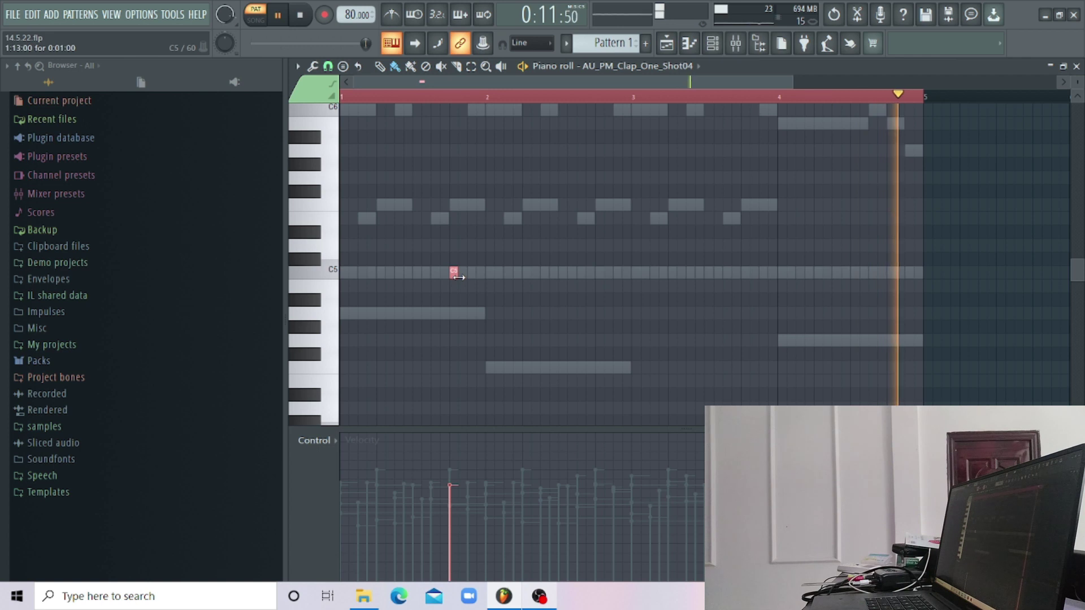
pyautogui.moveTo(478, 278); pyautogui.dragTo(485, 278)
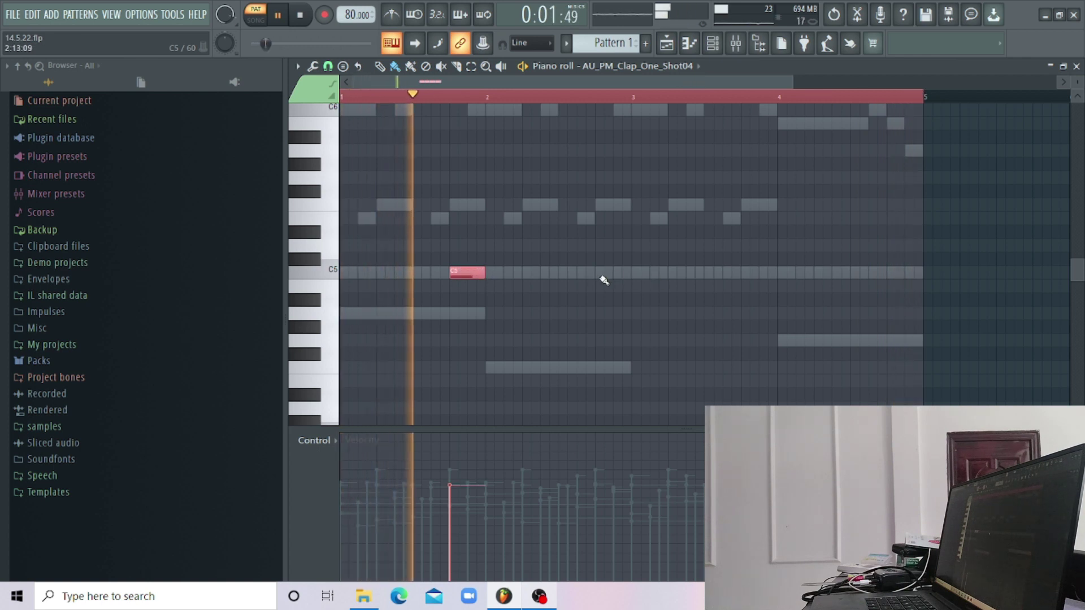
pyautogui.click(599, 274)
pyautogui.click(754, 273)
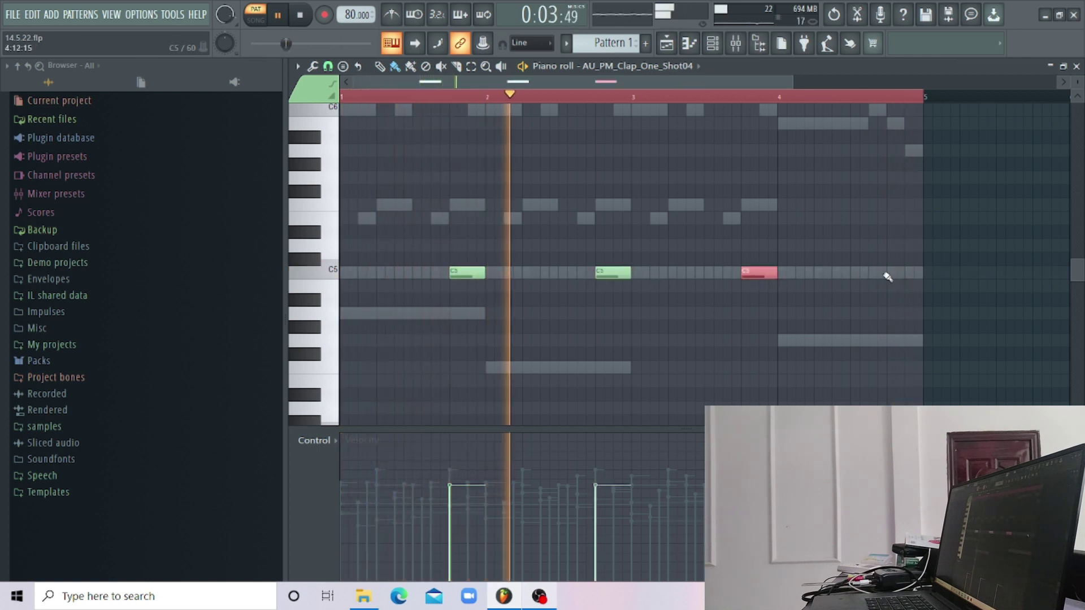
pyautogui.click(889, 274)
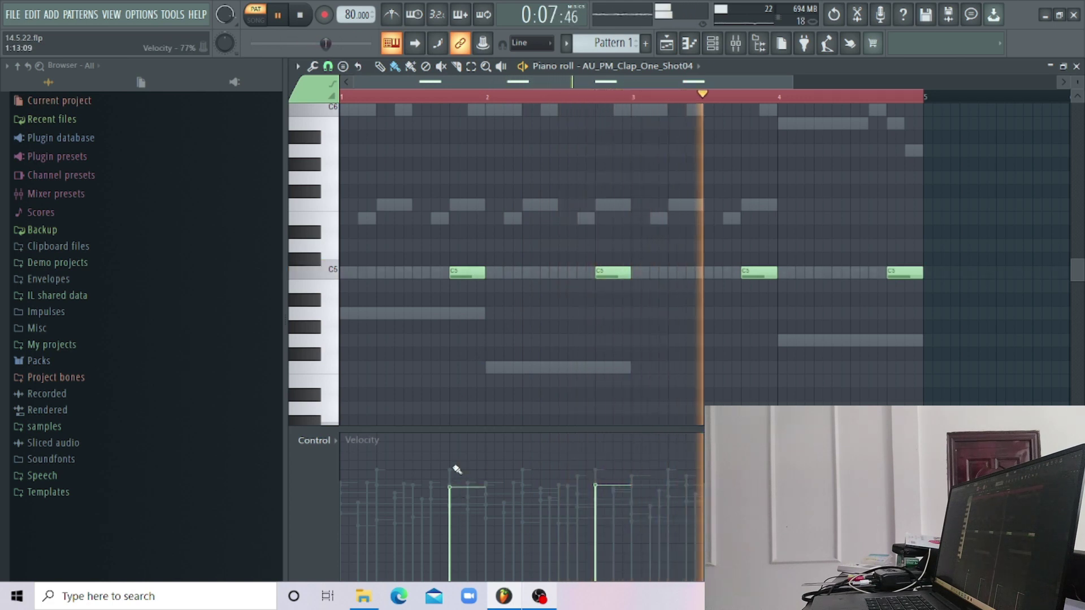
# Open the SNRdc channel and place one-beat C5 hits on beats 2 and 4 across the four bars.
pyautogui.click(694, 67)
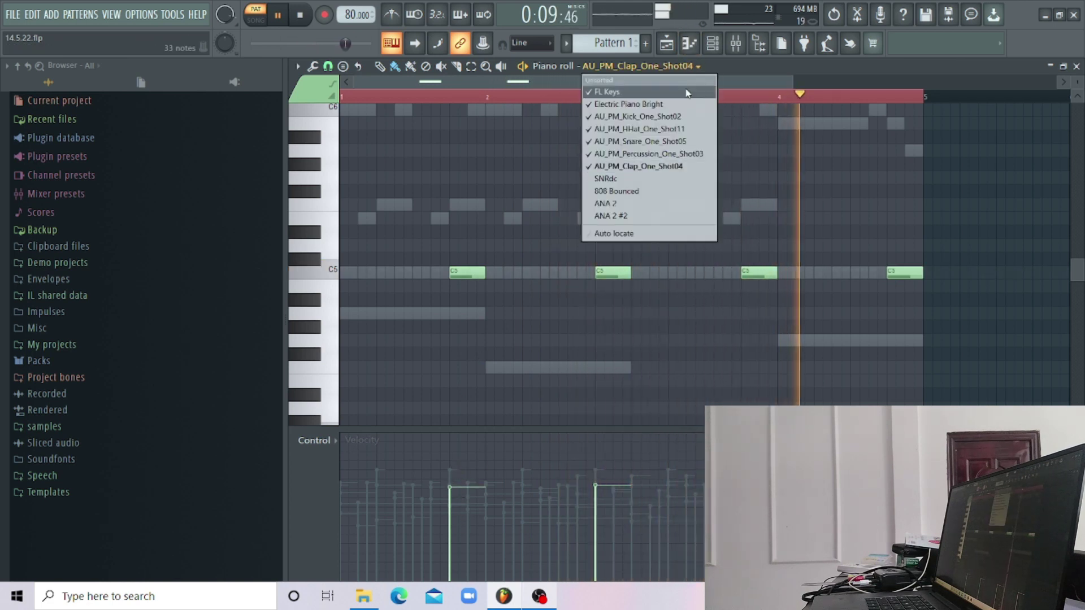
pyautogui.click(677, 179)
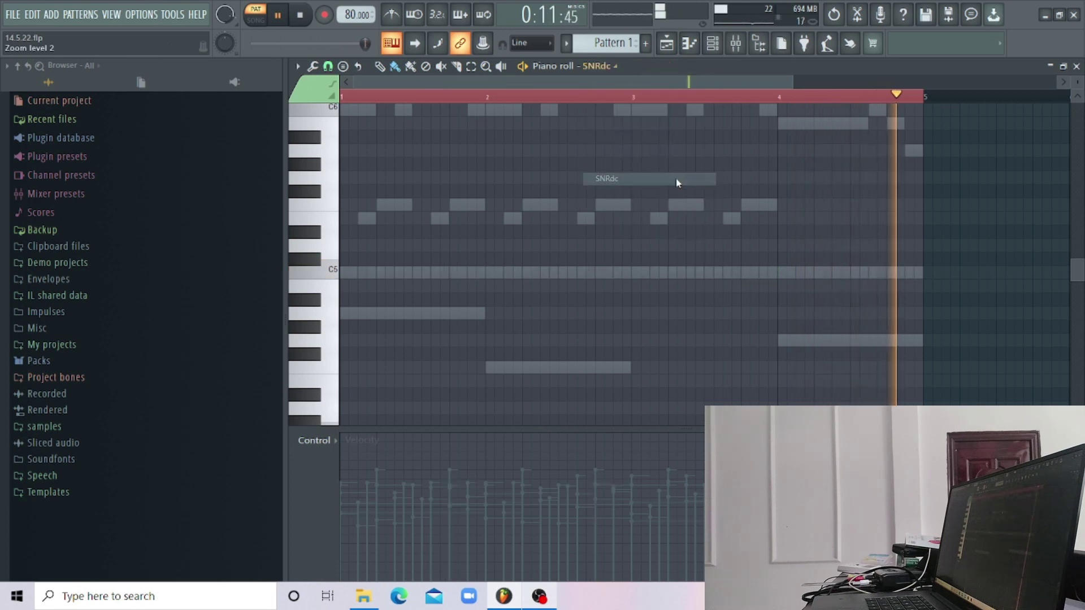
pyautogui.click(391, 272)
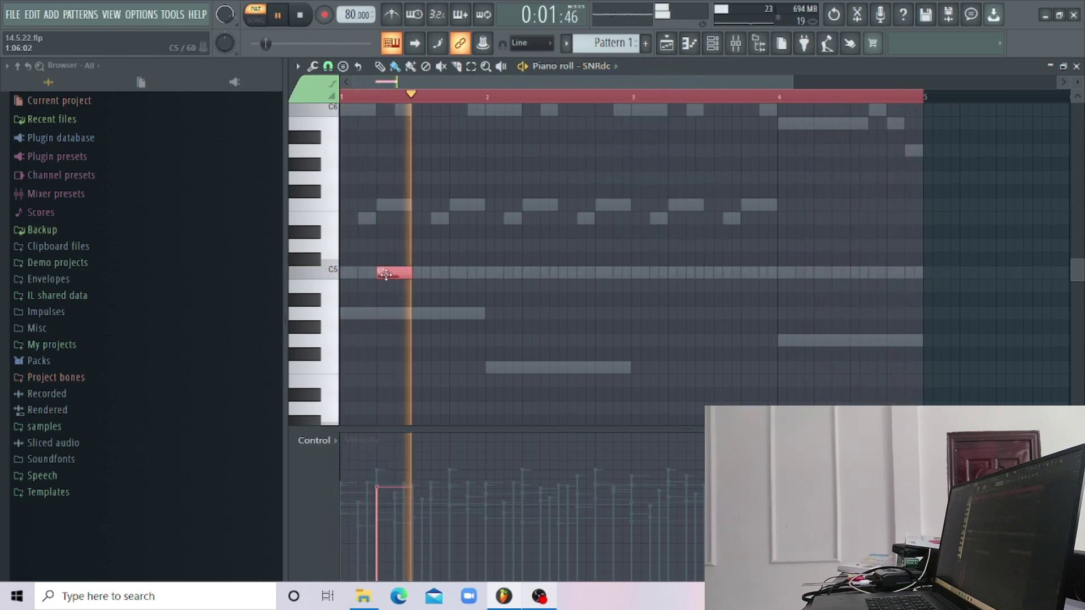
pyautogui.click(461, 273)
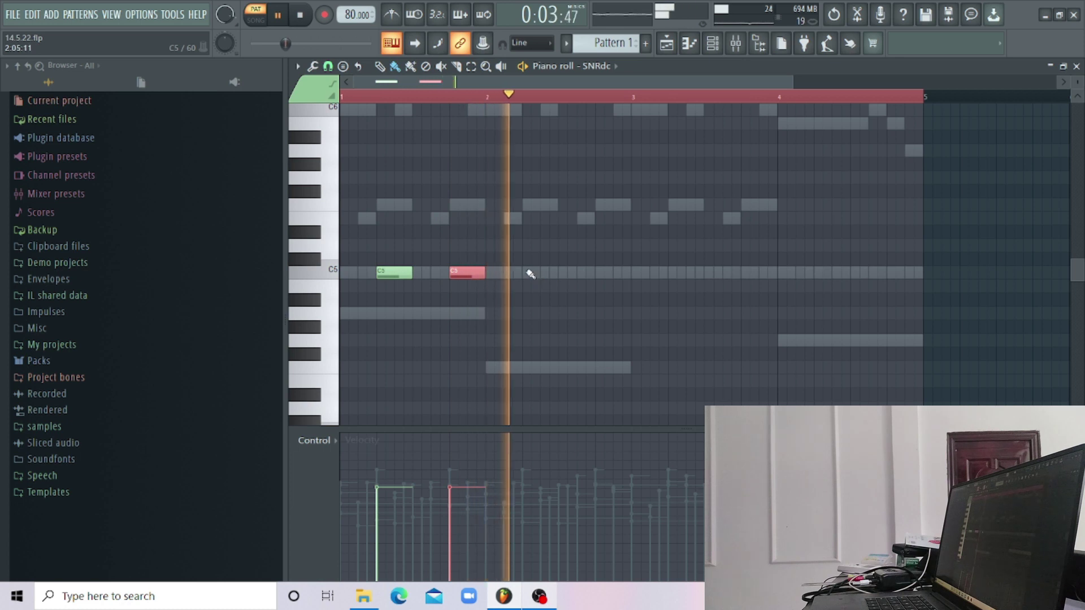
pyautogui.click(532, 273)
pyautogui.click(609, 272)
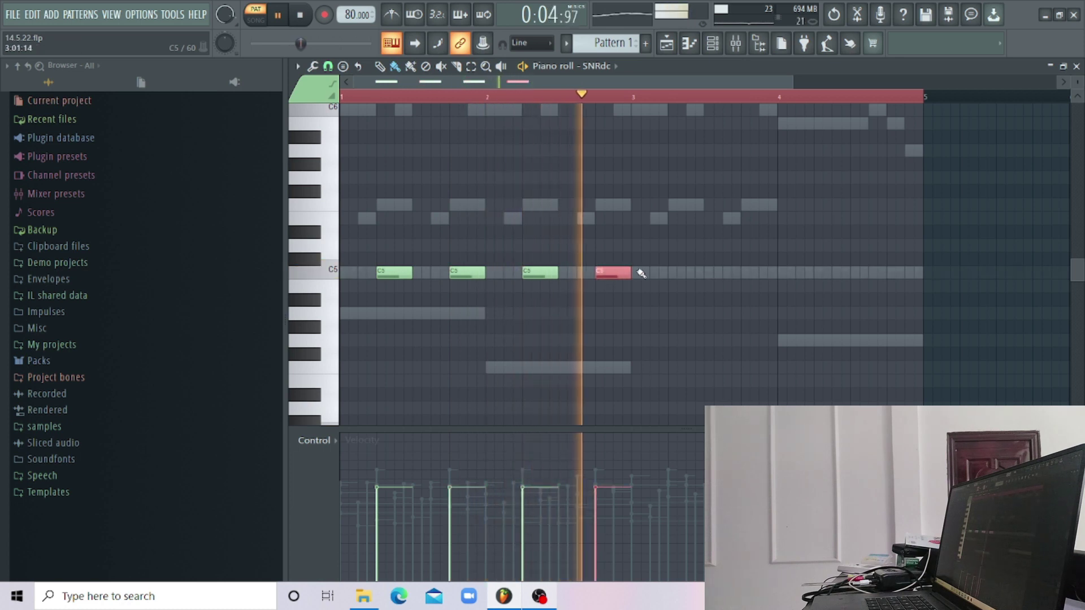
pyautogui.click(680, 272)
pyautogui.click(751, 273)
pyautogui.click(822, 273)
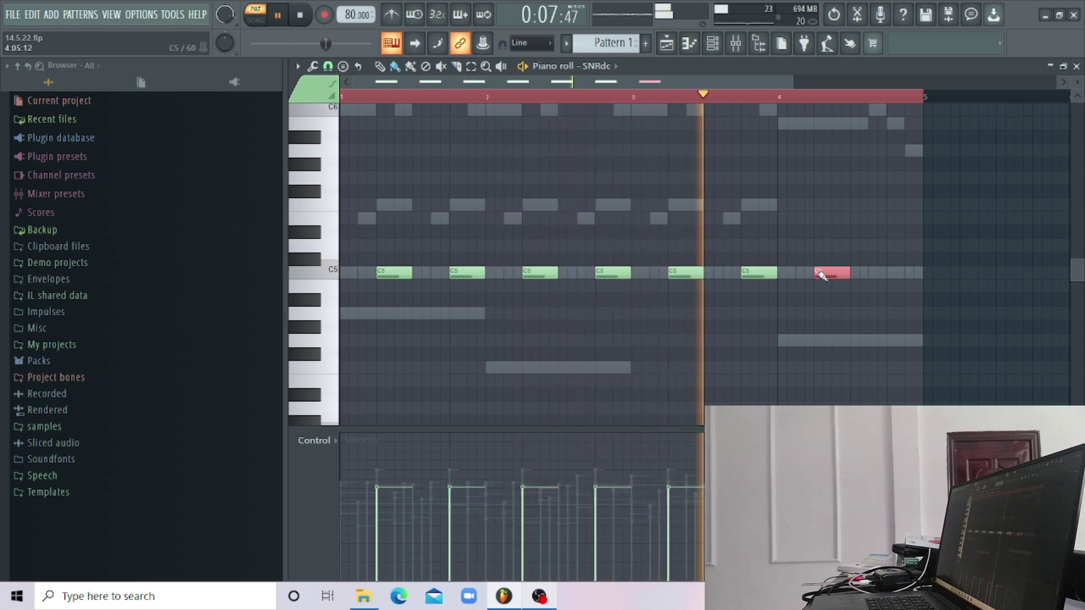
# Open the 808 Bounced channel and place three A4 notes in bar 1, lengthening the middle one to reach the third.
pyautogui.click(618, 66)
pyautogui.click(602, 186)
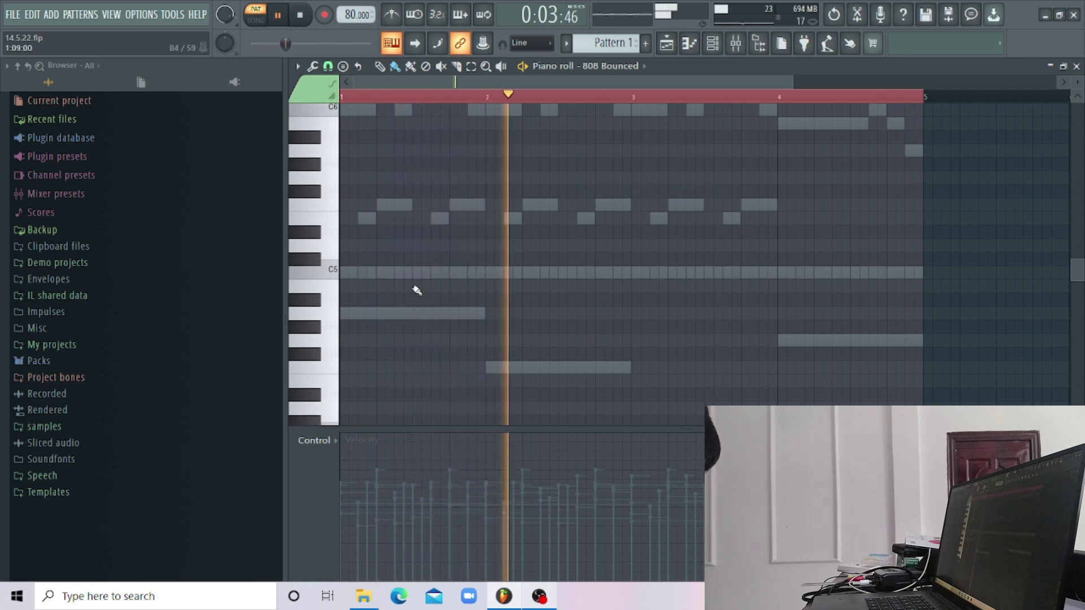
pyautogui.click(358, 314)
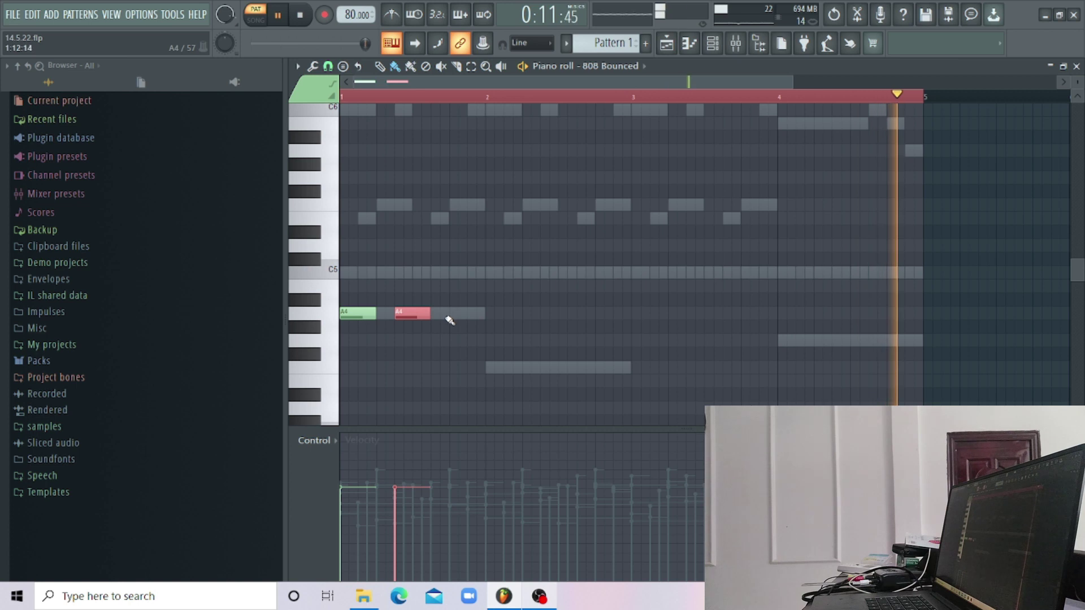
pyautogui.moveTo(428, 314); pyautogui.dragTo(447, 314)
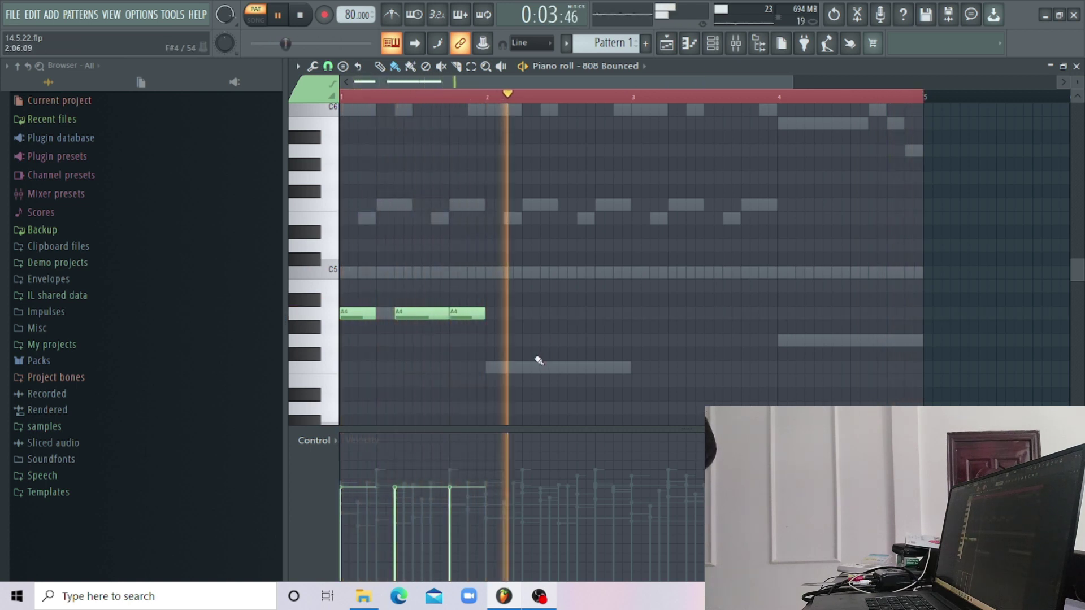
# Place four F4 notes of the 808 in bar 2: two short ones, a longer one and a one-beat note on beat 4.
pyautogui.click(497, 368)
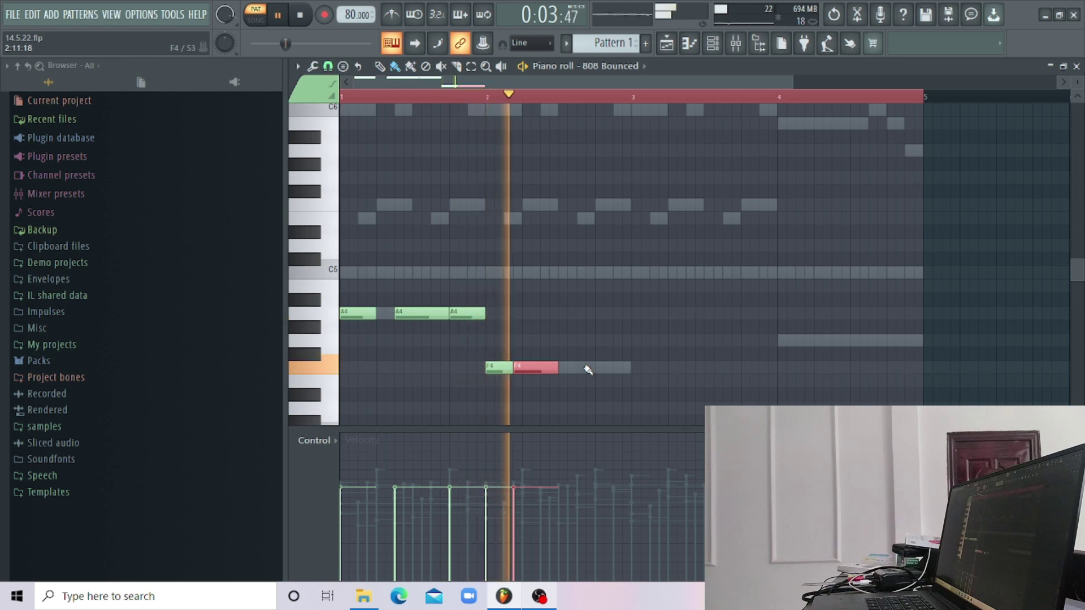
pyautogui.moveTo(557, 368); pyautogui.dragTo(541, 368)
pyautogui.click(551, 368)
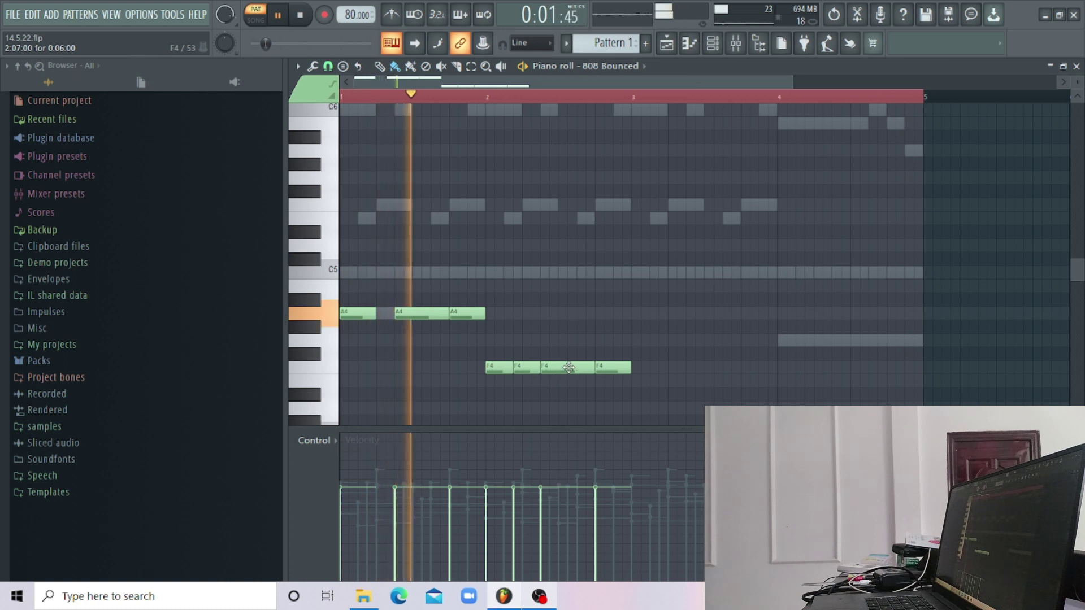
# Copy the 808's A4 pattern to C4 in bar 3 and its F4 pattern to G4 in bar 4.
pyautogui.scroll(-3, 660, 341)
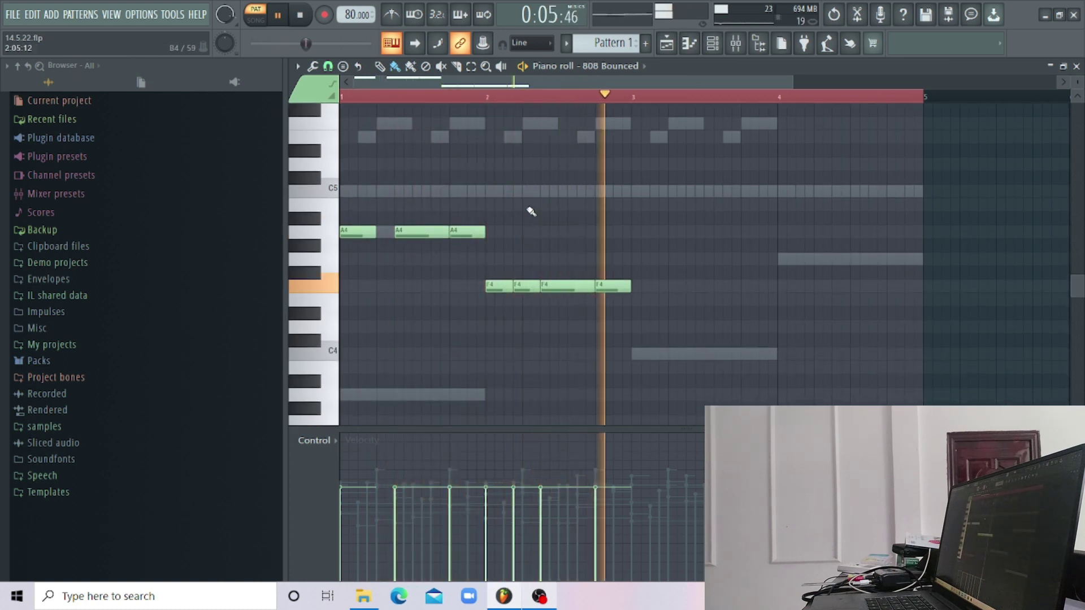
pyautogui.moveTo(526, 211)
pyautogui.keyDown('ctrl'); pyautogui.mouseDown()
pyautogui.moveTo(316, 259)
pyautogui.moveTo(361, 237)
pyautogui.moveTo(661, 361)
pyautogui.moveTo(641, 363)
pyautogui.moveTo(684, 355)
pyautogui.mouseUp(); pyautogui.keyUp('ctrl')
pyautogui.press('Delete')
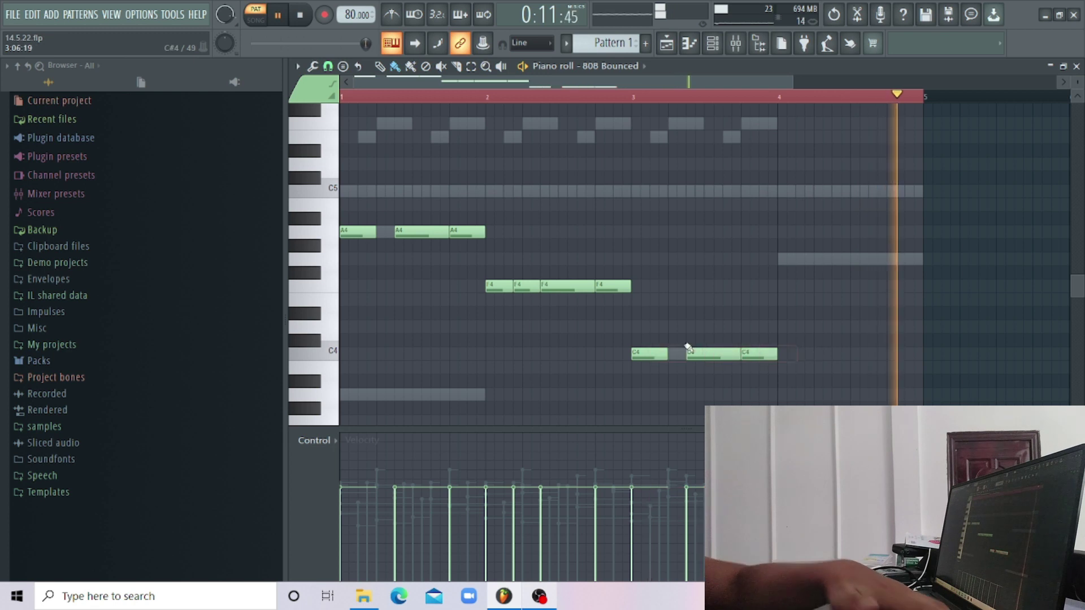
pyautogui.moveTo(649, 260)
pyautogui.keyDown('ctrl'); pyautogui.mouseDown()
pyautogui.moveTo(495, 299)
pyautogui.moveTo(786, 258)
pyautogui.mouseUp(); pyautogui.keyUp('ctrl')
pyautogui.scroll(2, 375, 259)
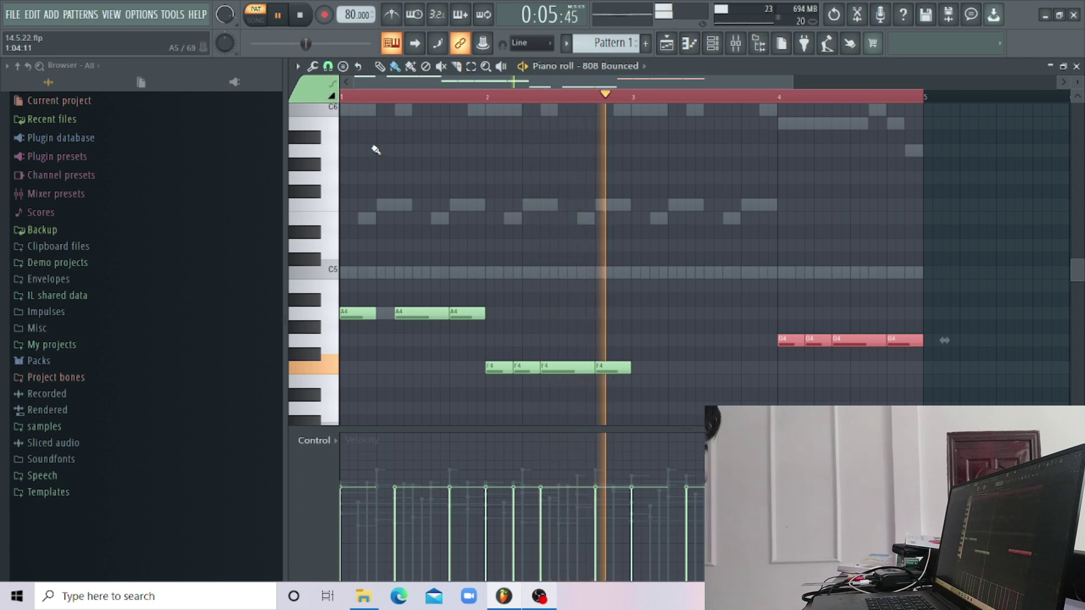
# Add short 808 slide notes: three A5 in bar 1, three G5 in bar 2, one C5 in bar 3 and three G5 in bar 4.
pyautogui.moveTo(370, 151)
pyautogui.mouseDown()
pyautogui.moveTo(418, 149)
pyautogui.moveTo(376, 158)
pyautogui.mouseUp()
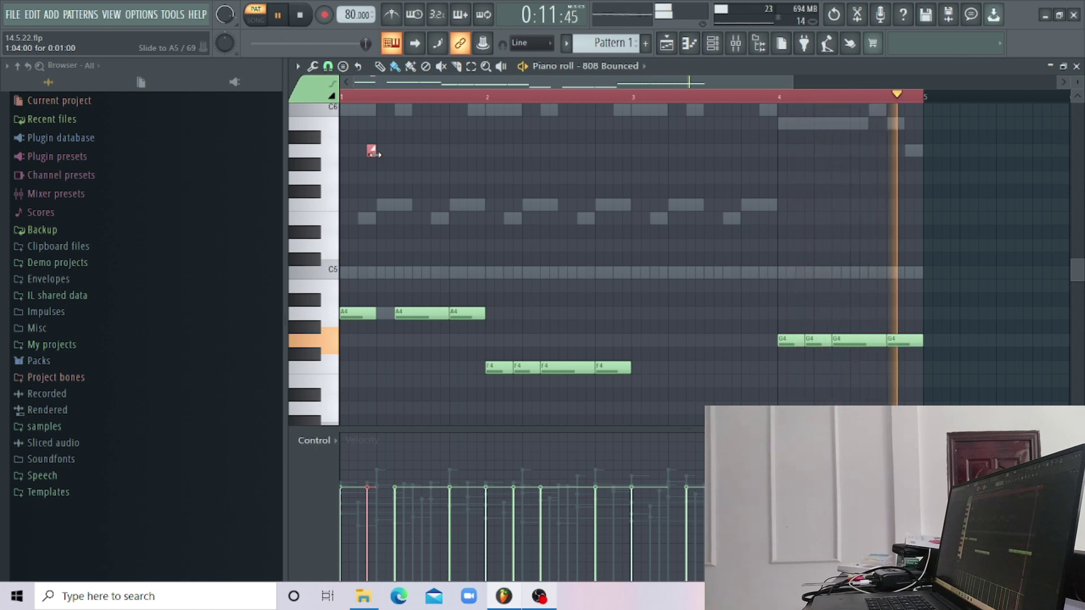
pyautogui.click(435, 150)
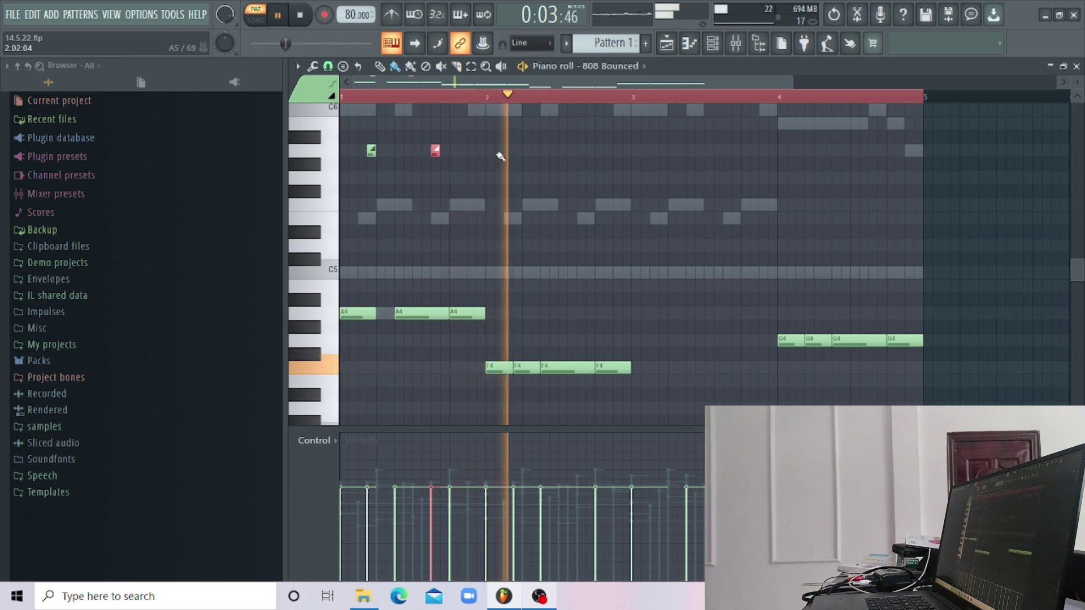
pyautogui.click(470, 151)
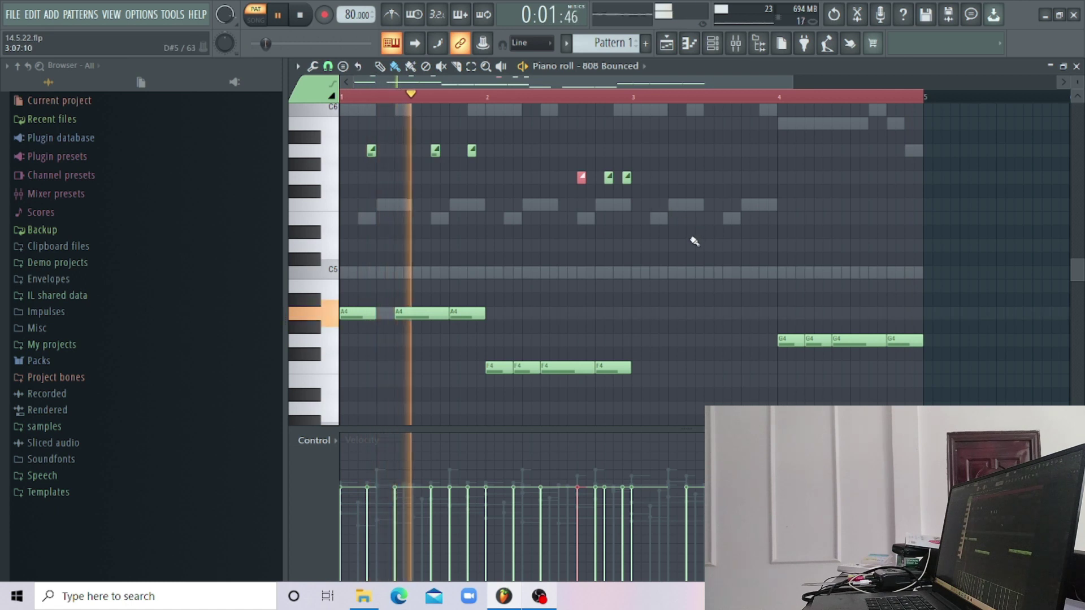
pyautogui.click(663, 274)
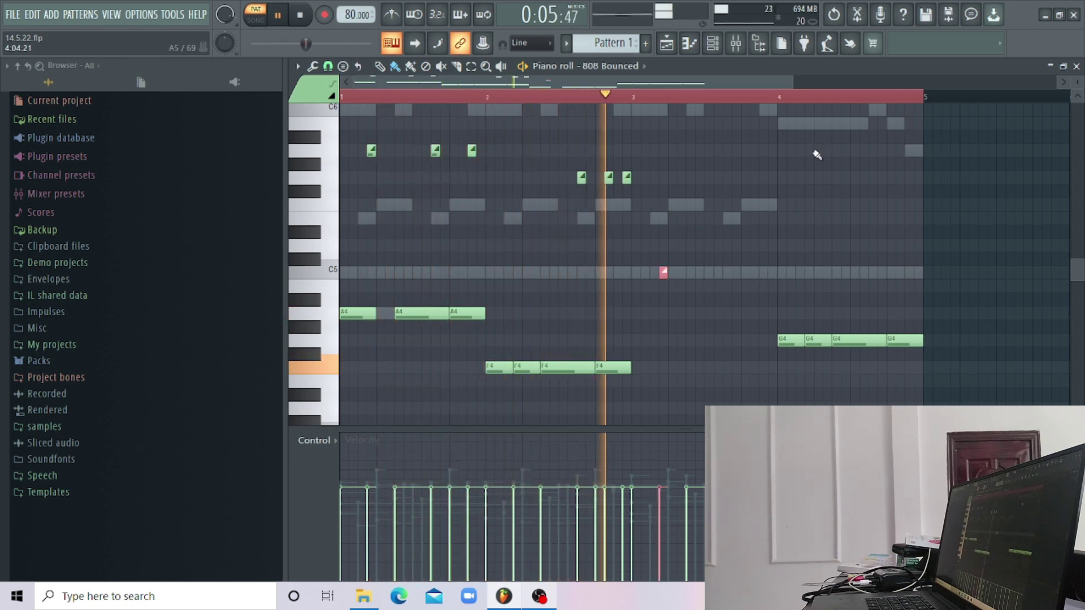
pyautogui.click(809, 177)
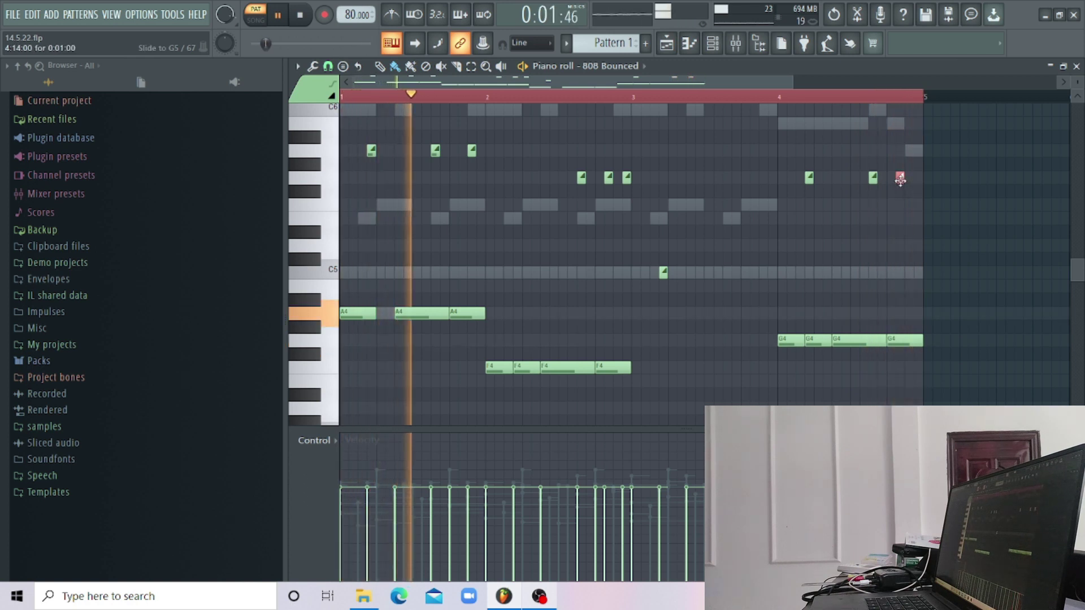
pyautogui.moveTo(900, 179); pyautogui.dragTo(909, 178)
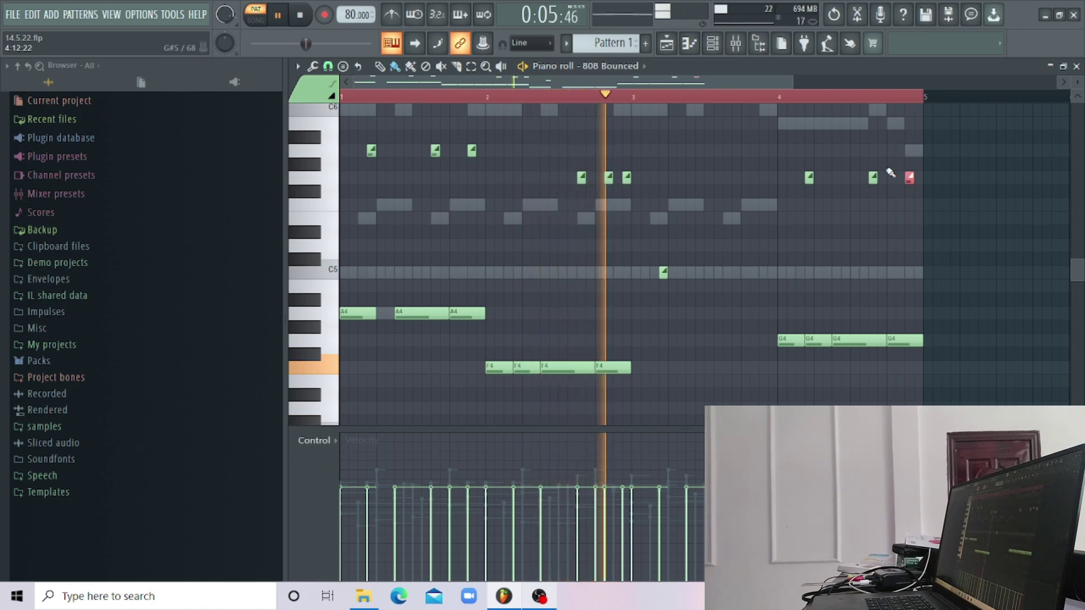
# Open the ANA 2 channel with slide mode off and place one-bar notes A4, F4, C4 and G4 across bars 1 to 4.
pyautogui.click(628, 67)
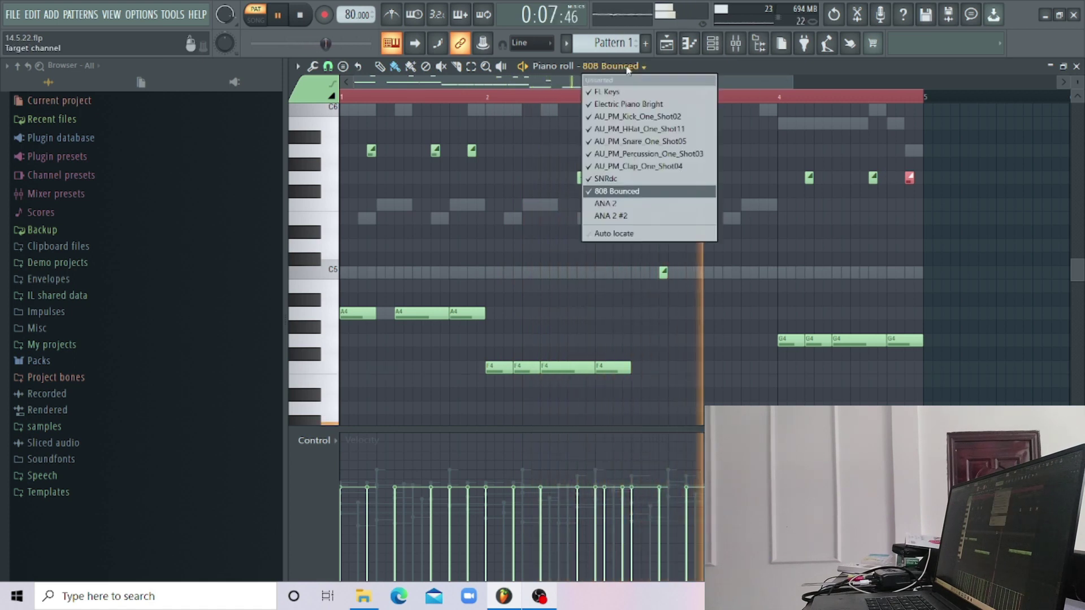
pyautogui.click(607, 203)
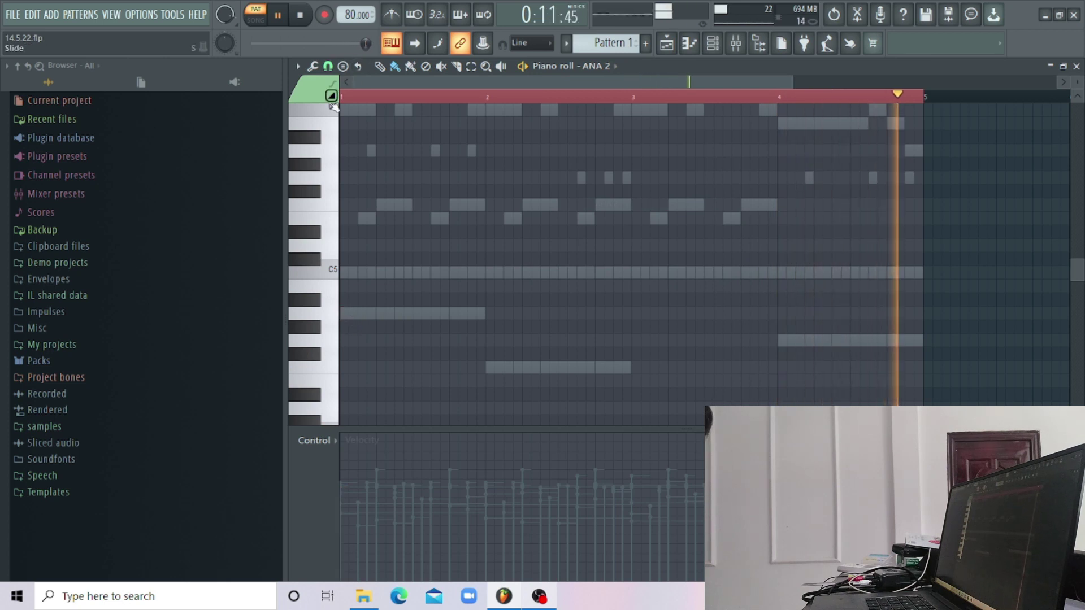
pyautogui.click(345, 313)
pyautogui.moveTo(348, 313); pyautogui.dragTo(486, 315)
pyautogui.click(497, 367)
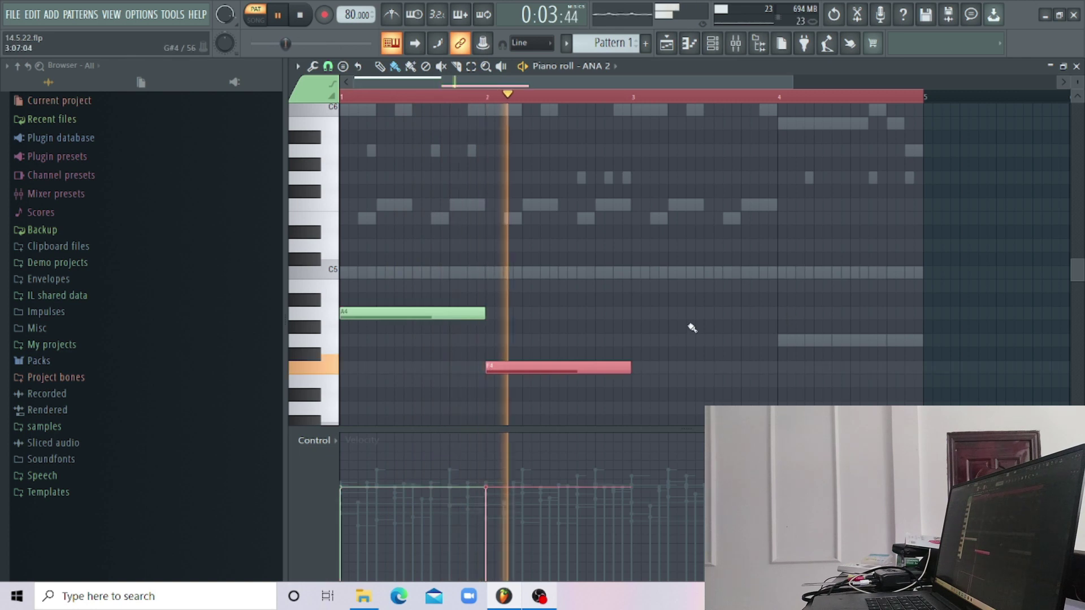
pyautogui.scroll(-3, 644, 396)
pyautogui.click(640, 354)
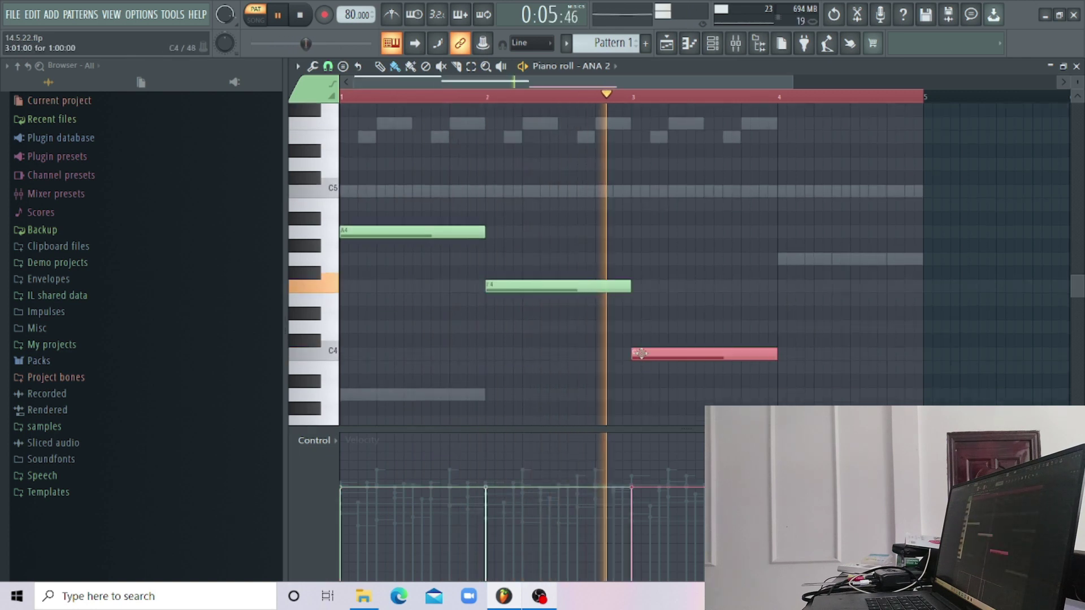
pyautogui.click(783, 261)
# Double the ANA 2 line an octave higher with one-bar notes A5, F5, C5 and G5 in bars 1 to 4.
pyautogui.scroll(5, 516, 271)
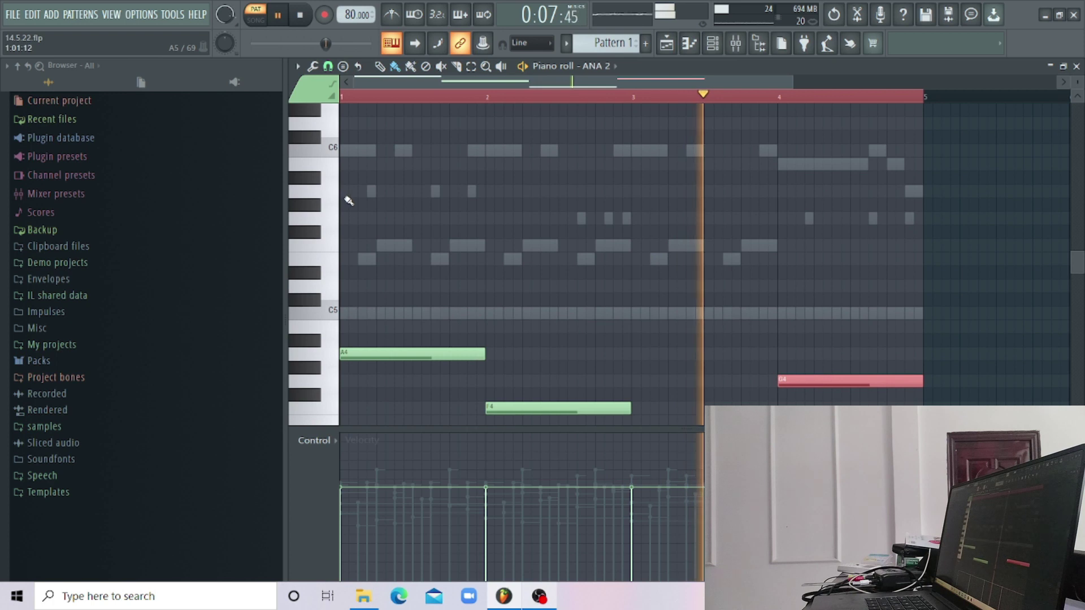
pyautogui.click(347, 193)
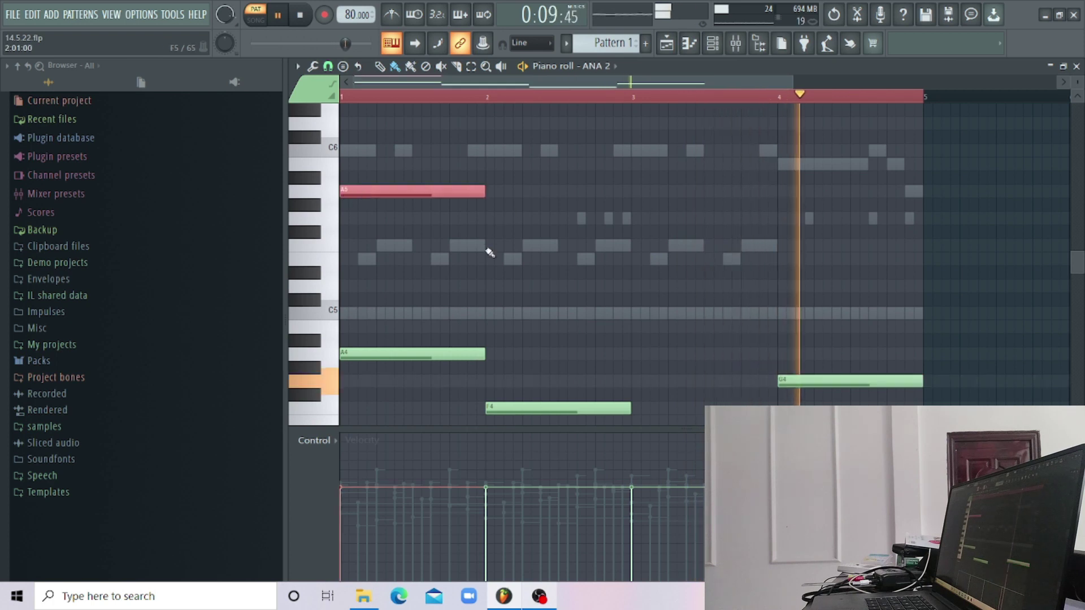
pyautogui.click(489, 247)
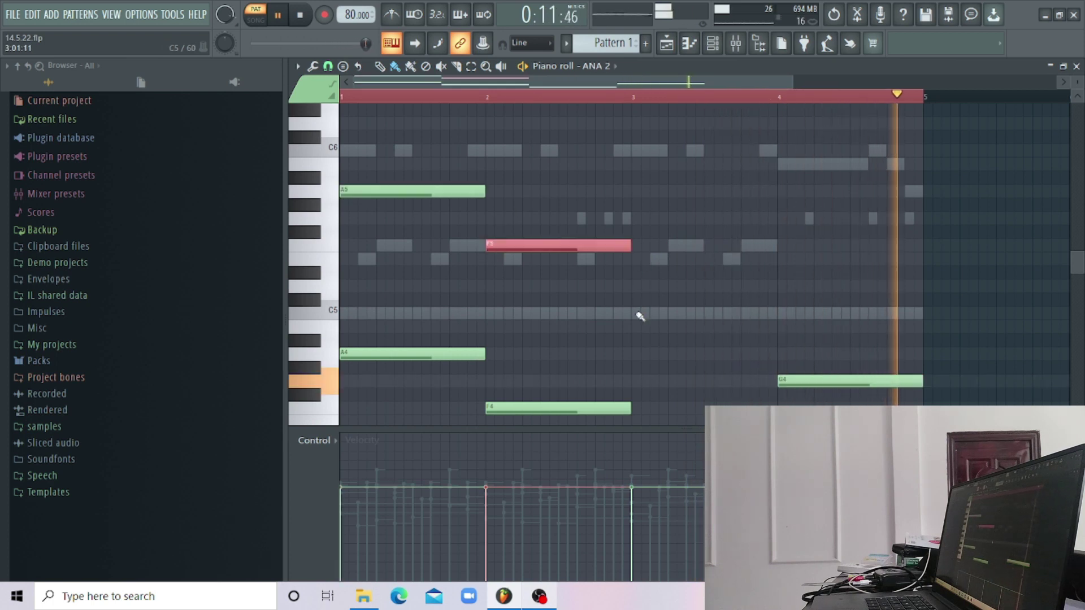
pyautogui.click(639, 315)
pyautogui.click(803, 222)
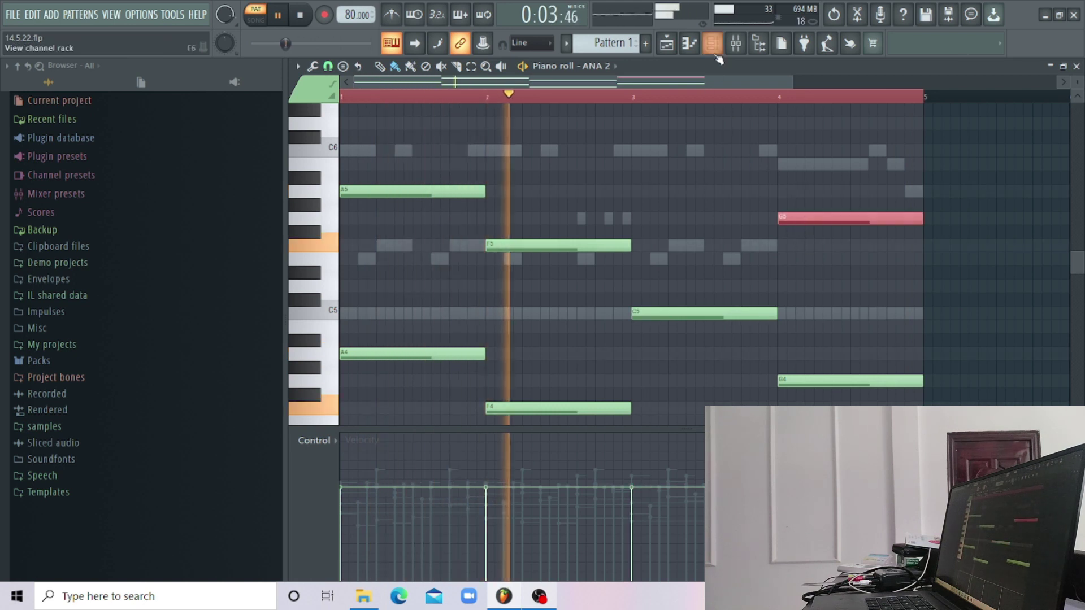
# Set the ANA 2 channel volume to about 44% in the channel rack and stop playback.
pyautogui.press('F6')
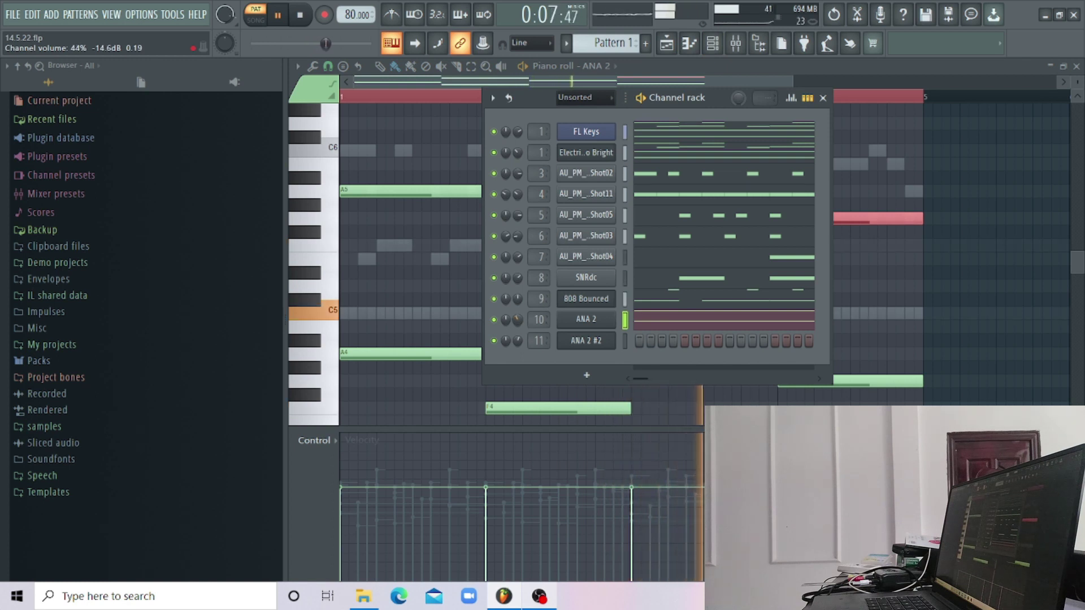
pyautogui.press('F6')
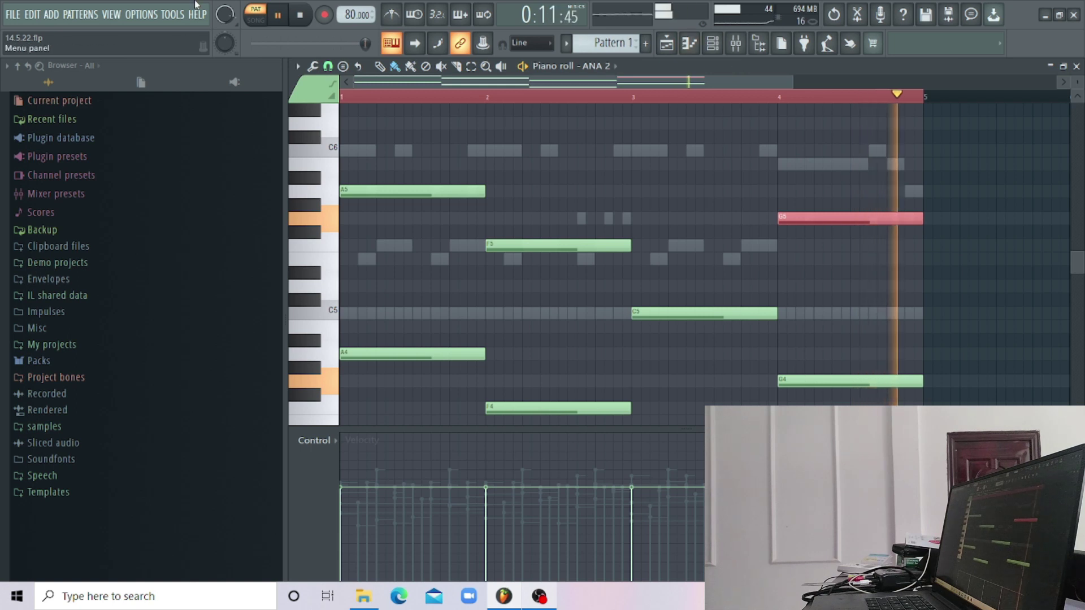
pyautogui.click(302, 17)
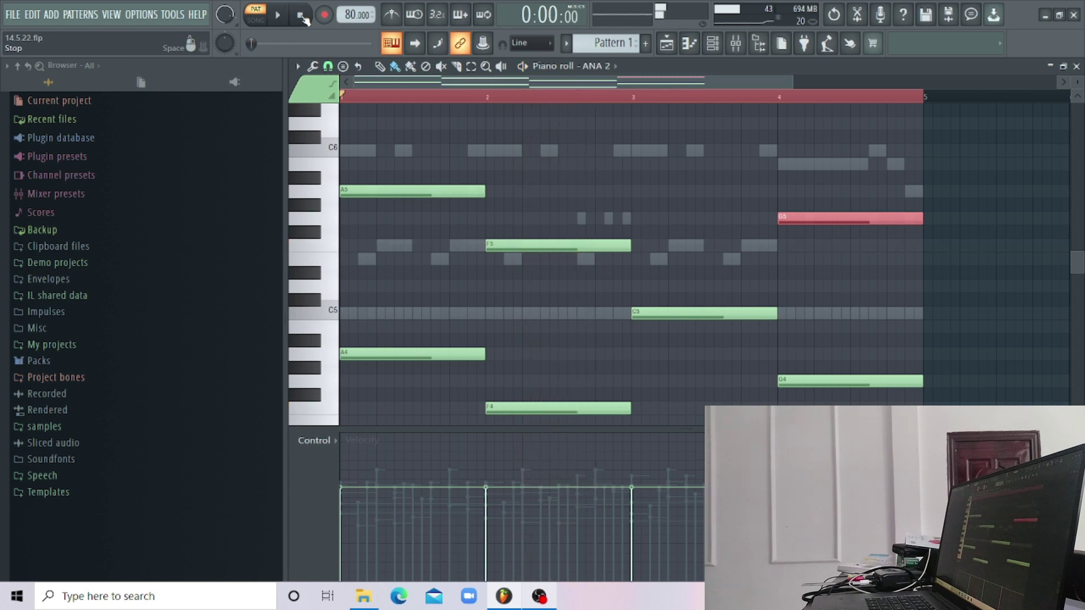